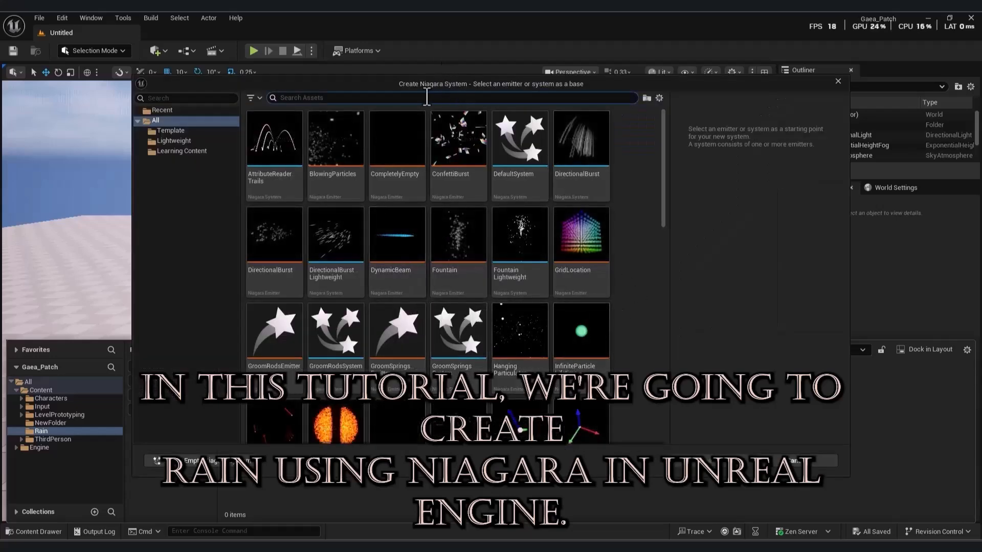
- Create an empty Niagara system named Rain in the Rain folder and add a minimal emitter to it
{"action": "left_click", "coordinate": [193, 459]}
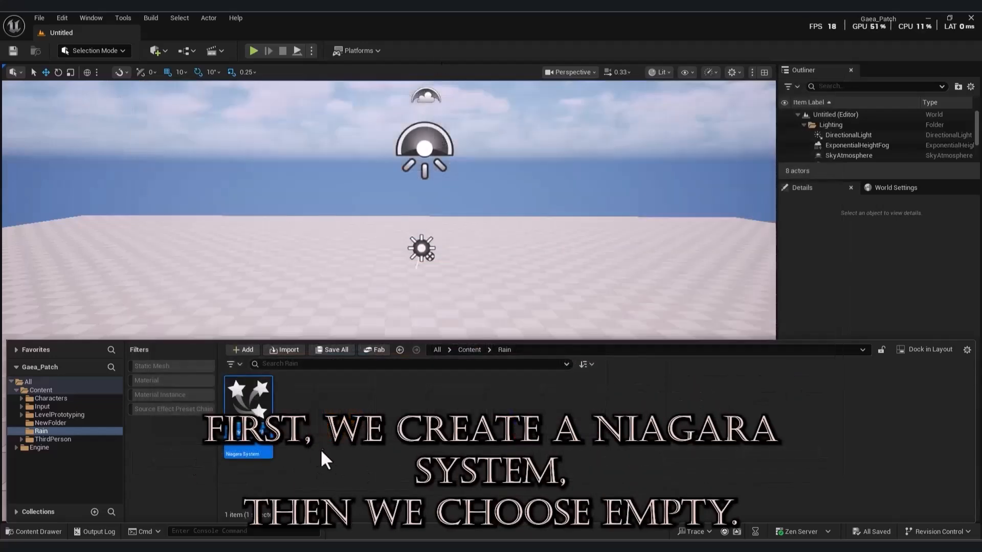
{"action": "key", "text": "Return"}
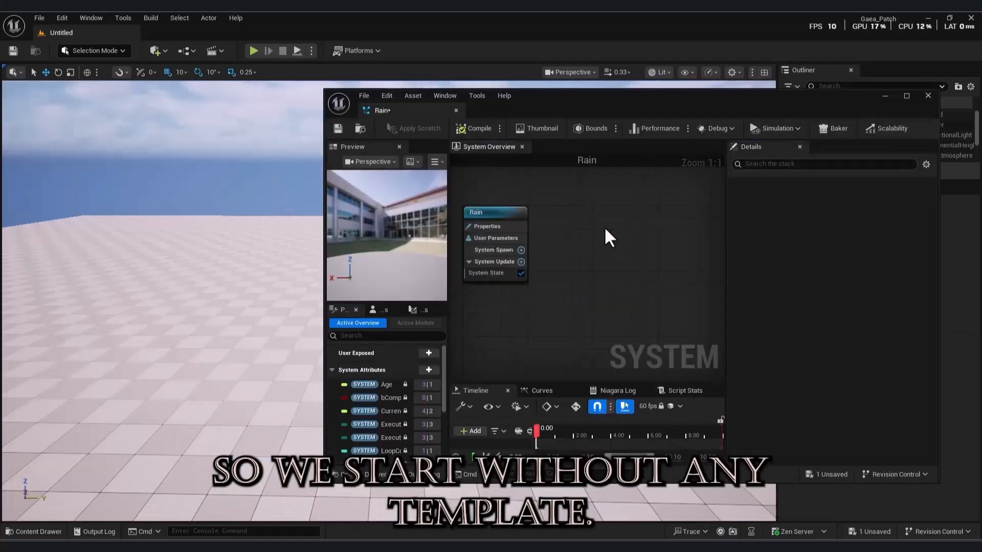
{"action": "right_click", "coordinate": [605, 228]}
{"action": "left_click", "coordinate": [628, 250]}
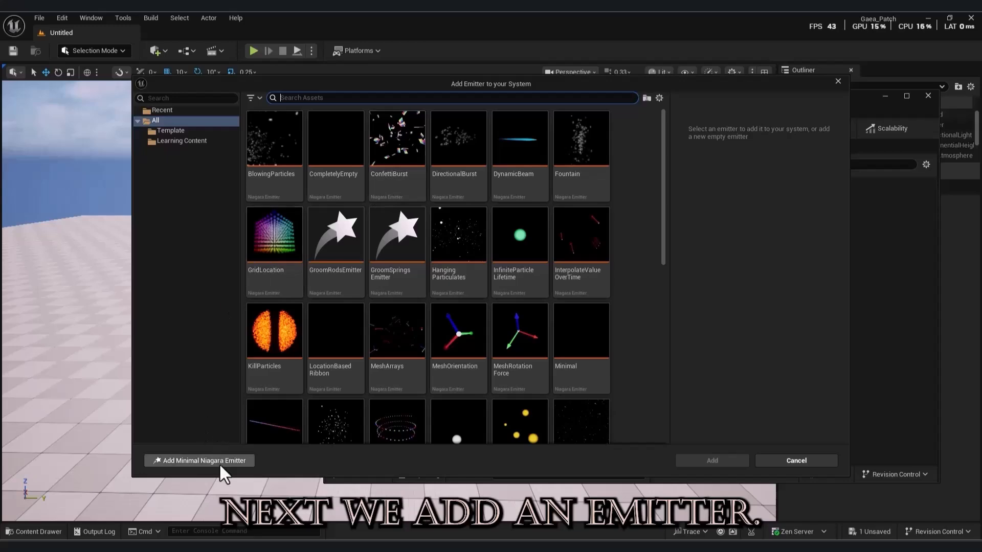
{"action": "left_click", "coordinate": [221, 460]}
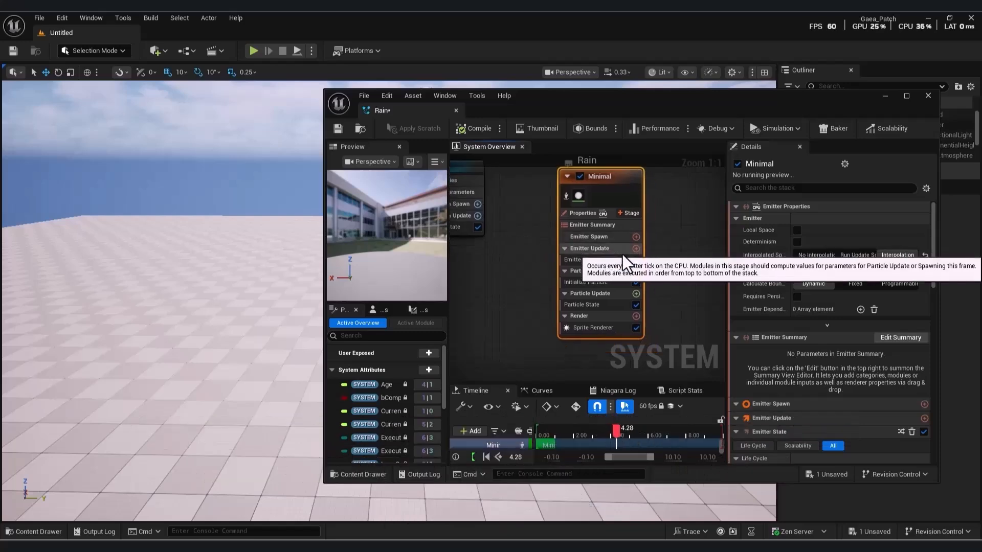
- Add a Spawn Rate module with a rate of 4000 to the emitter's Emitter Update stage, and compile and save the system
{"action": "left_click", "coordinate": [636, 249]}
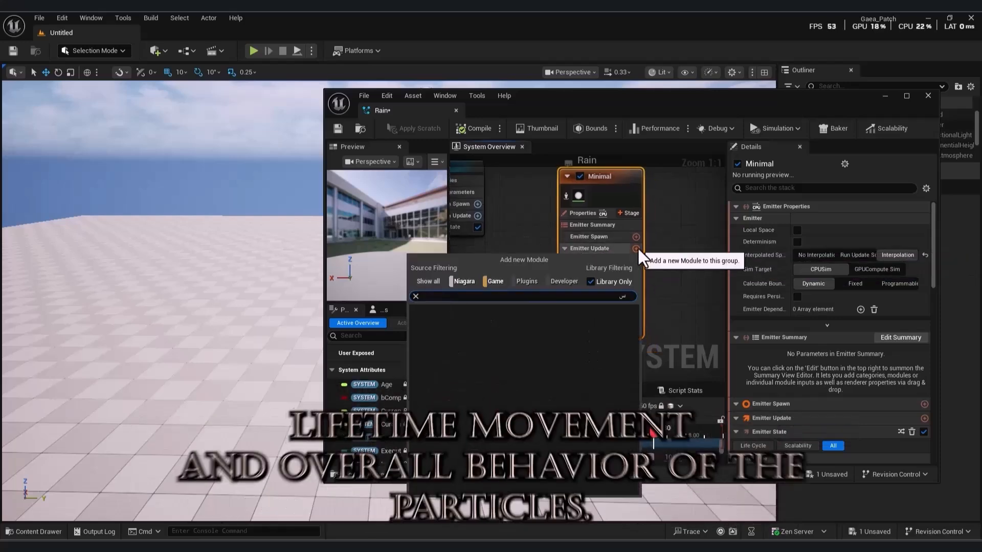
{"action": "type", "text": "spaw"}
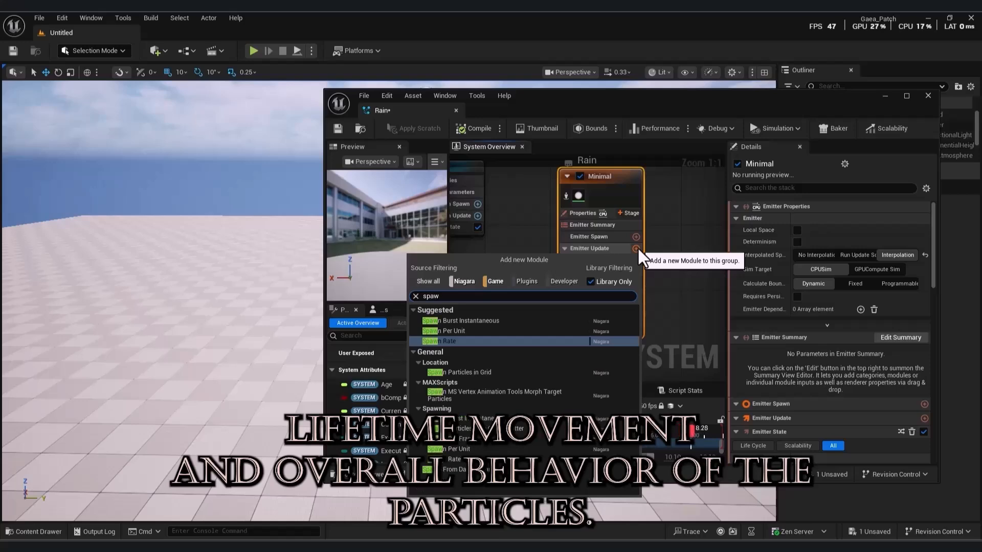
{"action": "left_click", "coordinate": [485, 341]}
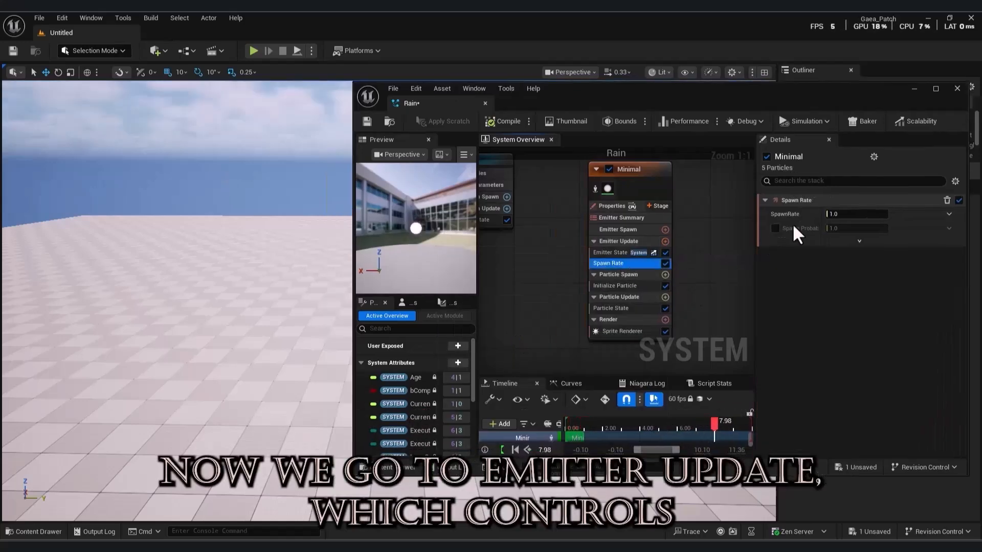
{"action": "left_click", "coordinate": [843, 214]}
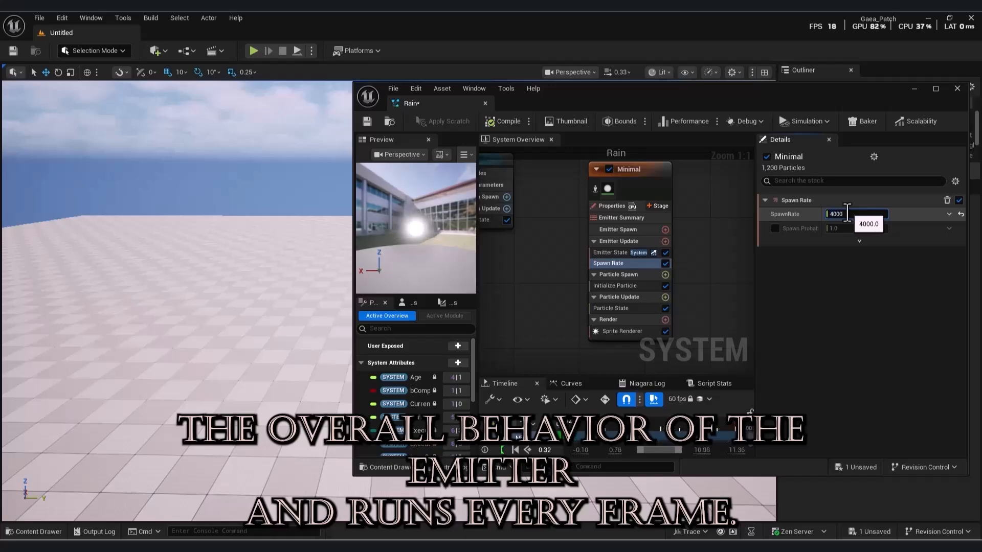
{"action": "left_click", "coordinate": [504, 122]}
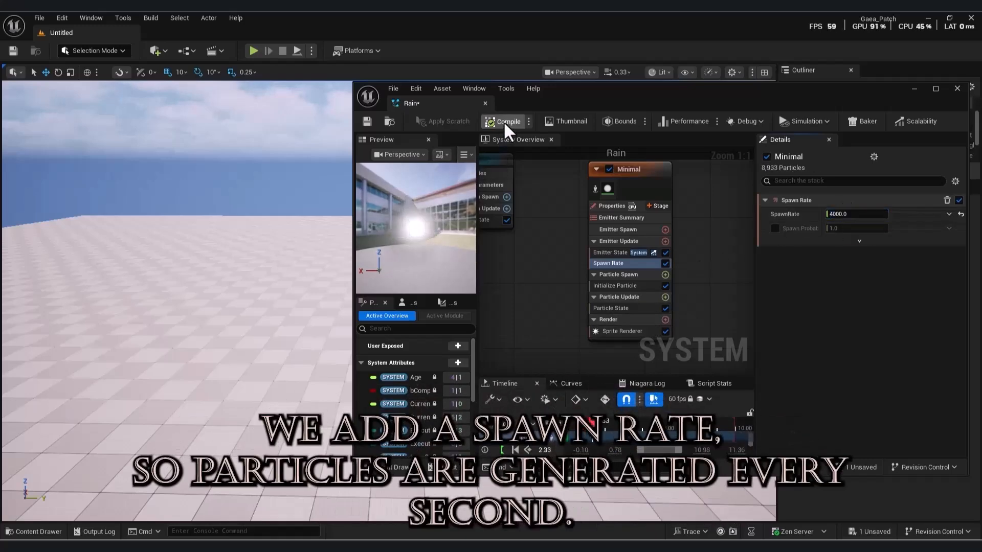
{"action": "left_click", "coordinate": [367, 123]}
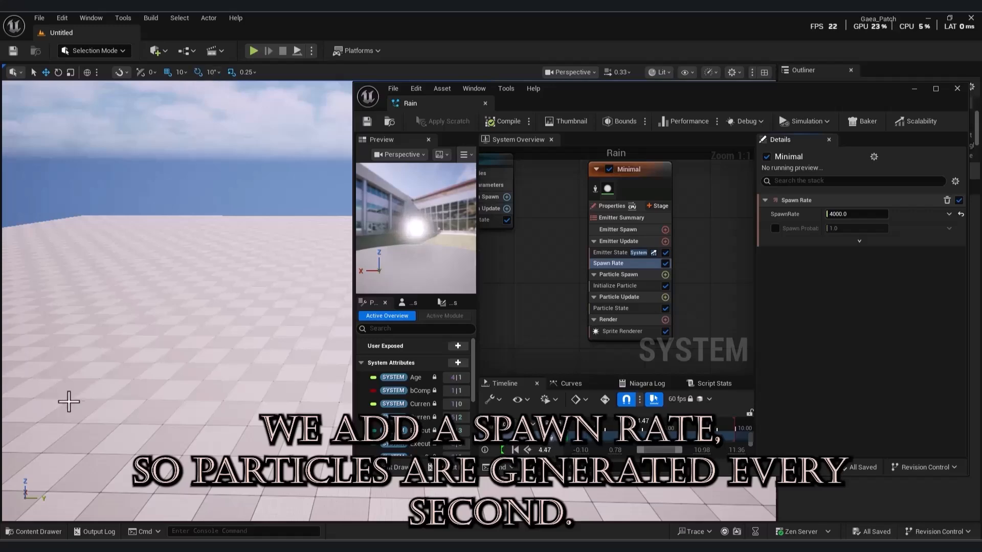
- Place the Rain Niagara system in the level, up in the sky above the floor
{"action": "left_click", "coordinate": [35, 532]}
{"action": "left_click_drag", "start_coordinate": [250, 406], "coordinate": [173, 127]}
{"action": "right_click_drag", "start_coordinate": [168, 112], "coordinate": [101, 133]}
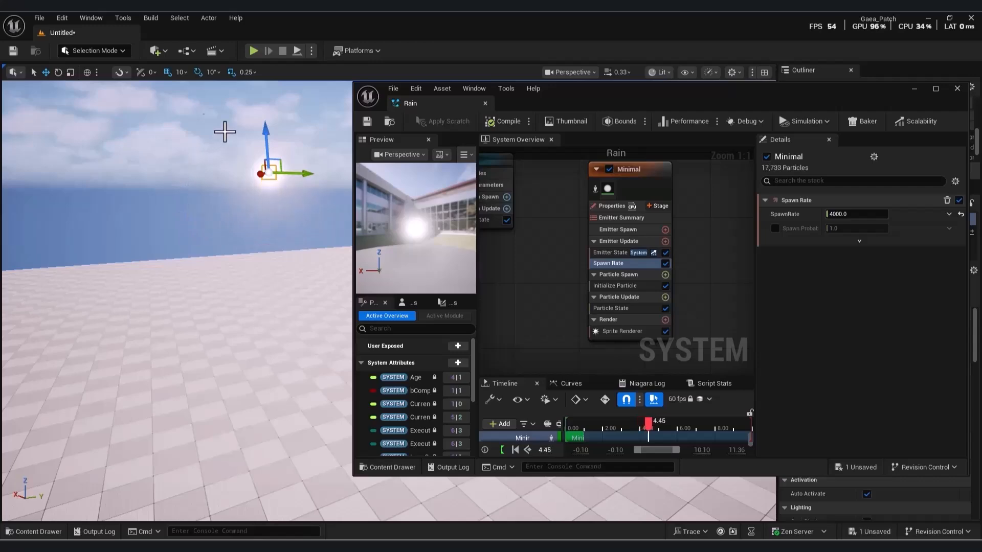
- Add a Shape Location module to Particle Spawn and set its shape primitive to Box / Plane
{"action": "left_click", "coordinate": [665, 274]}
{"action": "type", "text": "shape"}
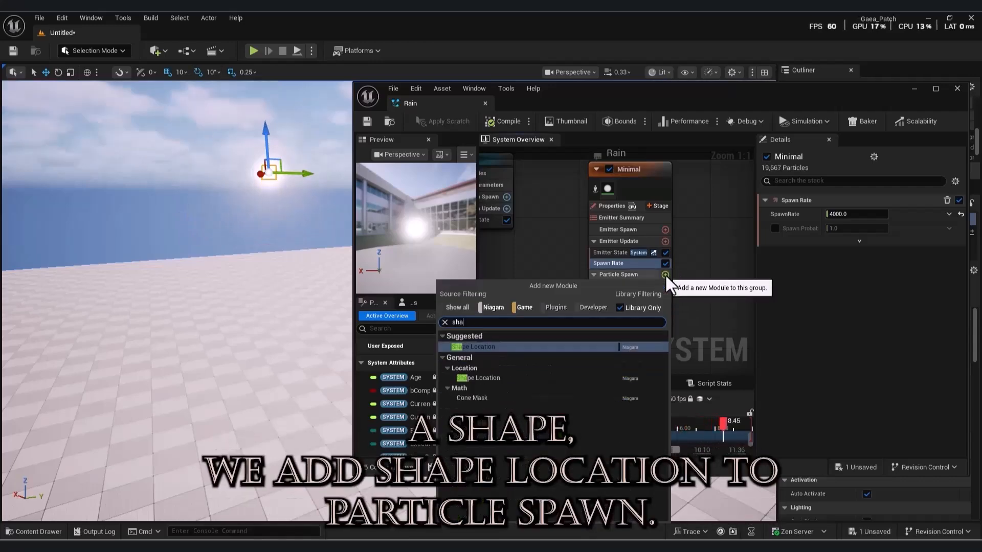
{"action": "left_click", "coordinate": [552, 343]}
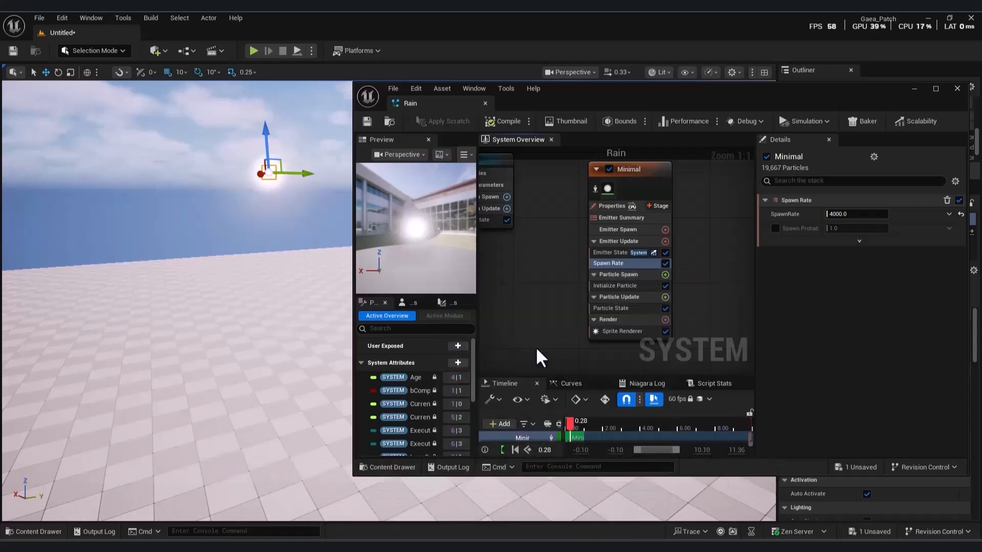
{"action": "key", "text": "w"}
{"action": "right_click_drag", "start_coordinate": [176, 302], "coordinate": [284, 279]}
{"action": "key", "text": "s"}
{"action": "left_click", "coordinate": [859, 239]}
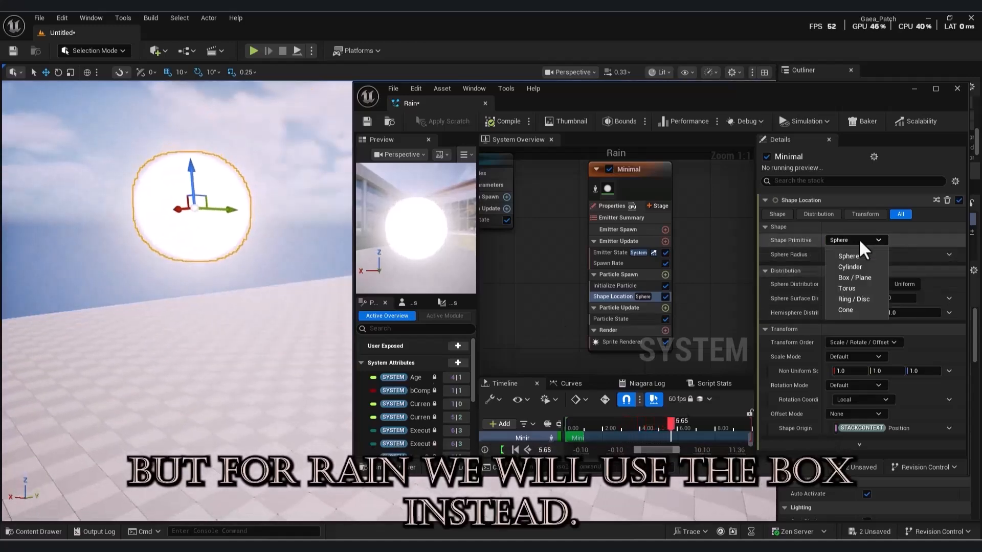
{"action": "left_click", "coordinate": [852, 280]}
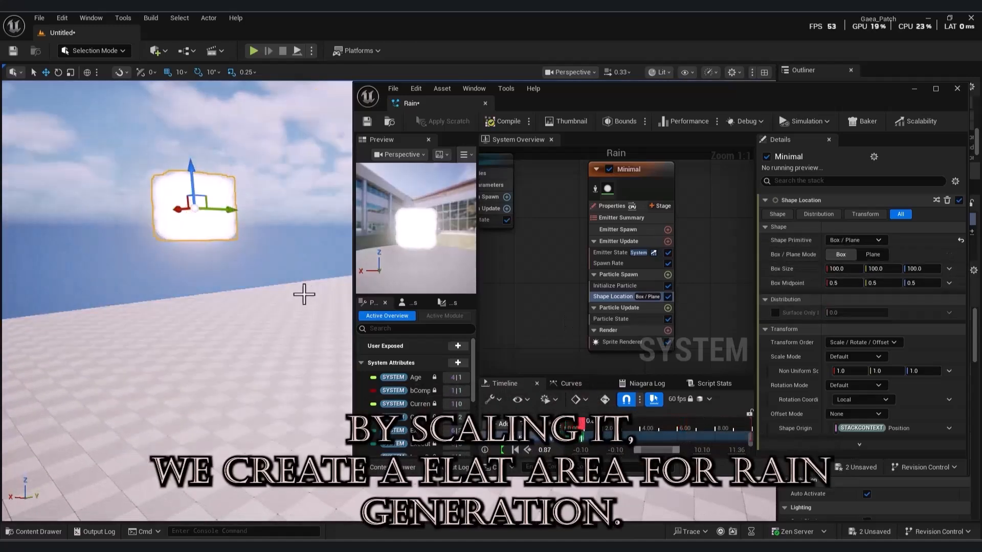
- Set the Shape Location box size to 2000 in X and 200 in Y
{"action": "type", "text": "2000"}
{"action": "left_click", "coordinate": [877, 269]}
{"action": "type", "text": "200"}
{"action": "key", "text": "Return"}
{"action": "right_click_drag", "start_coordinate": [287, 297], "coordinate": [220, 353]}
{"action": "right_click_drag", "start_coordinate": [220, 353], "coordinate": [235, 359]}
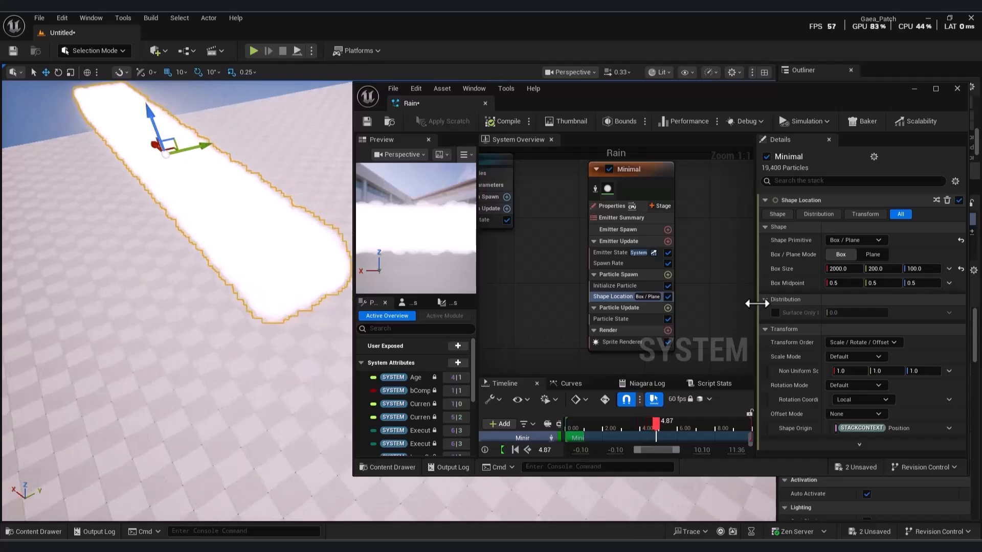
- Try a Z size of 2000 for the Shape Location box
{"action": "left_click", "coordinate": [919, 269]}
{"action": "type", "text": "2000"}
{"action": "key", "text": "Return"}
{"action": "right_click_drag", "start_coordinate": [276, 296], "coordinate": [230, 230]}
{"action": "right_click_drag", "start_coordinate": [245, 337], "coordinate": [245, 341]}
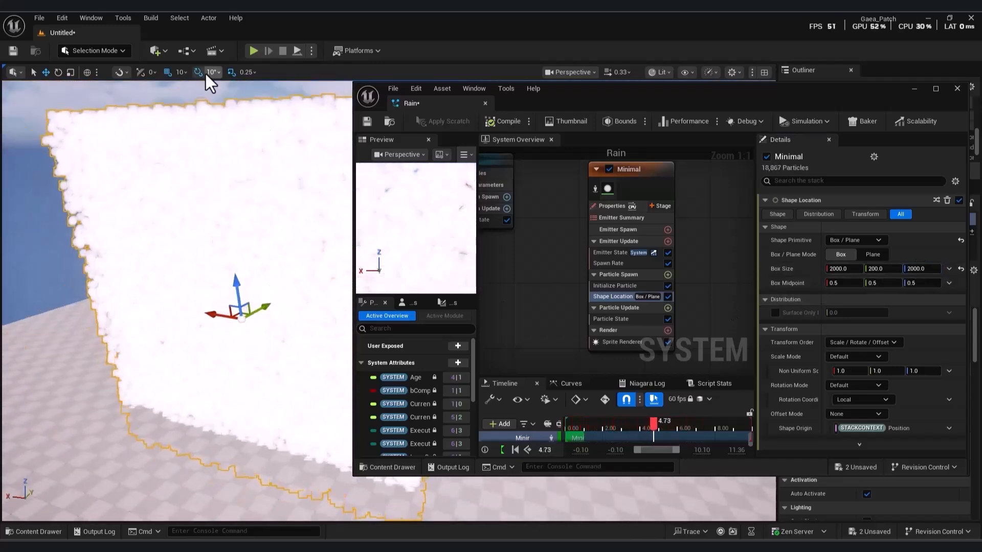
- Flatten the spawn box by setting its size to 2000 in Y and 100 in Z
{"action": "left_click", "coordinate": [883, 269]}
{"action": "type", "text": "2000"}
{"action": "key", "text": "Return"}
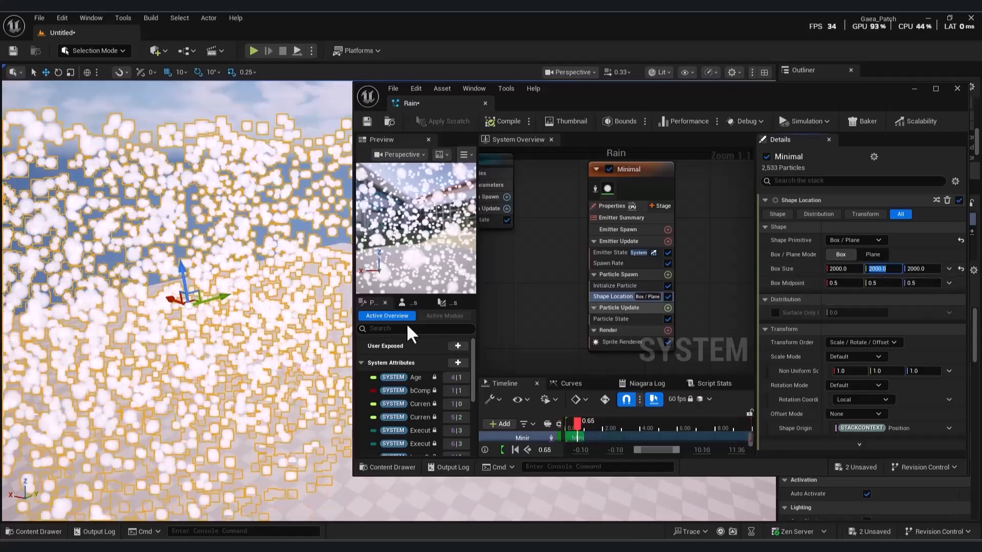
{"action": "left_click", "coordinate": [919, 269]}
{"action": "type", "text": "100"}
{"action": "key", "text": "Return"}
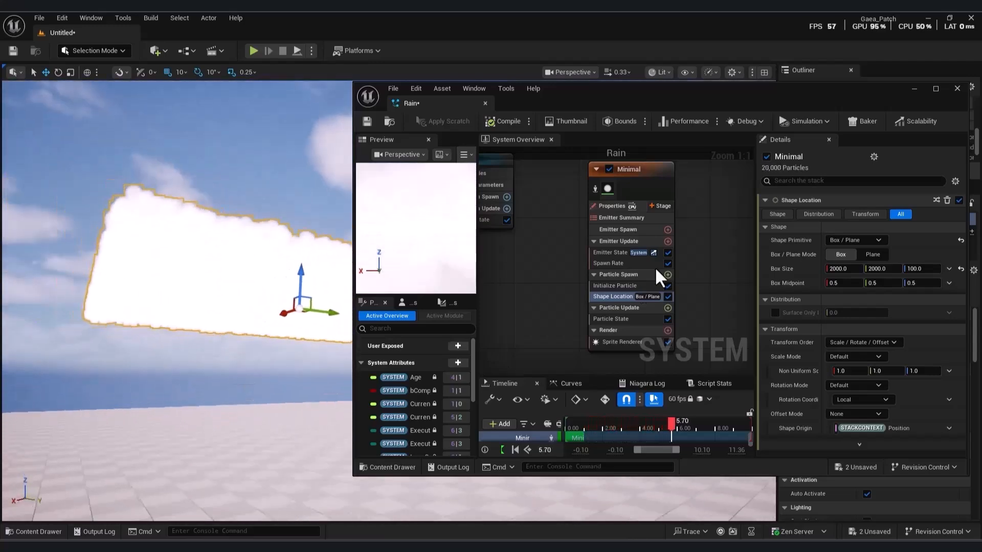
- In Initialize Particle, set the sprite size mode to Random Non-Uniform with minimum 0.1 by 10 and maximum 1 by 40
{"action": "left_click", "coordinate": [622, 284]}
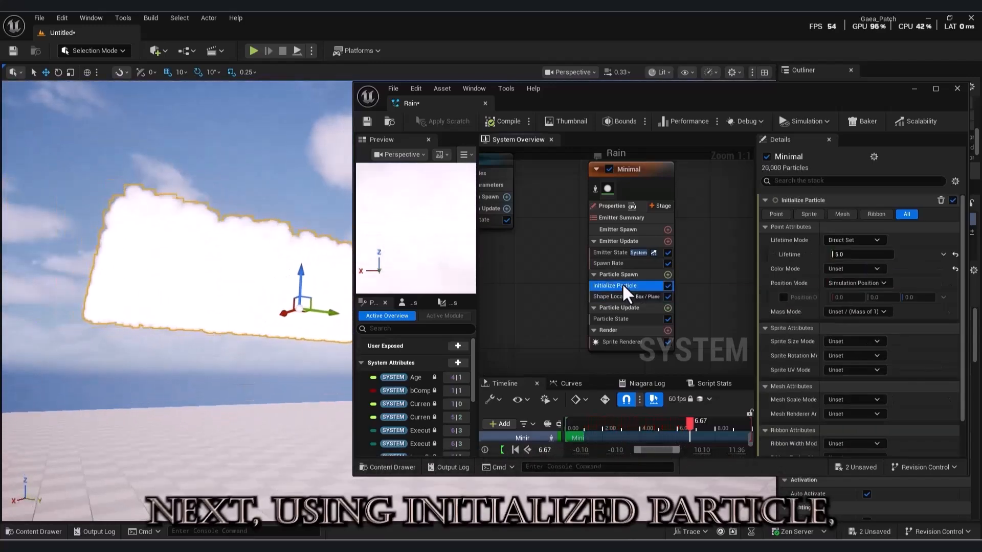
{"action": "left_click", "coordinate": [850, 341]}
{"action": "left_click", "coordinate": [869, 400]}
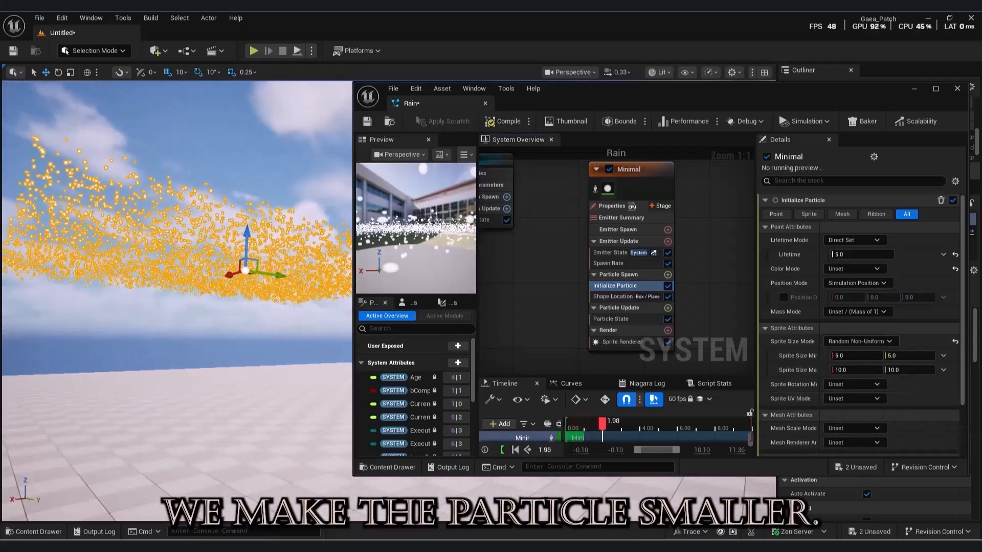
{"action": "left_click_drag", "start_coordinate": [756, 372], "coordinate": [704, 373]}
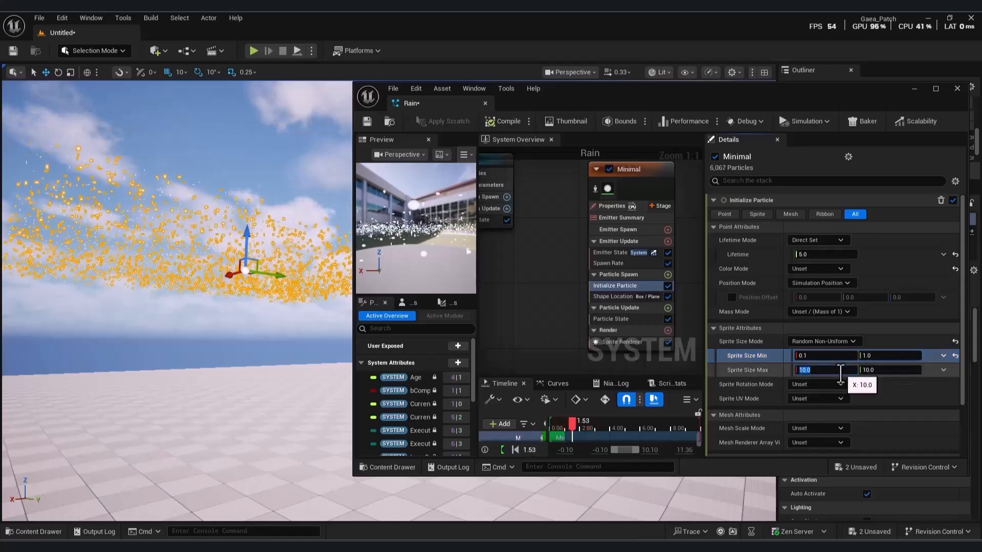
{"action": "right_click_drag", "start_coordinate": [200, 246], "coordinate": [164, 254]}
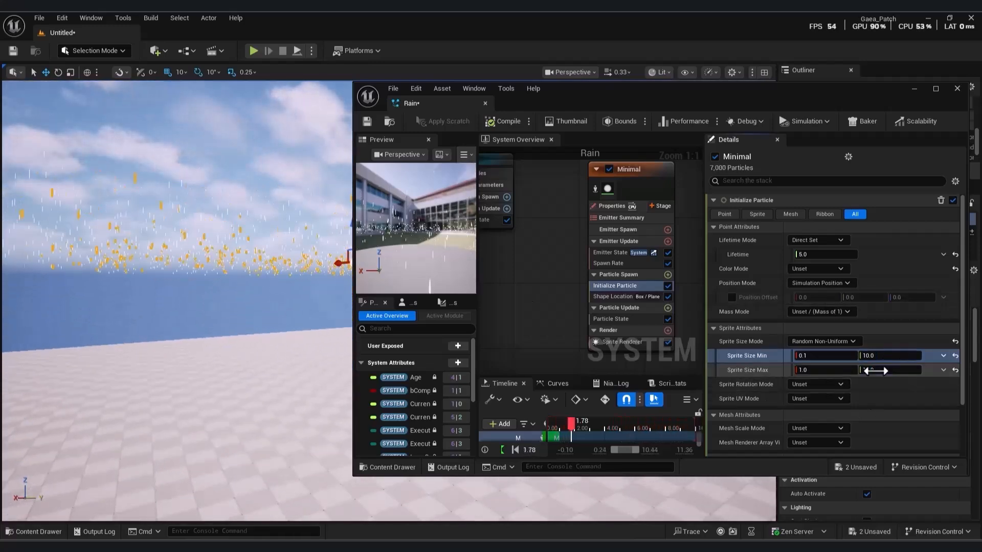
{"action": "right_click_drag", "start_coordinate": [222, 338], "coordinate": [253, 393]}
{"action": "left_click", "coordinate": [222, 338]}
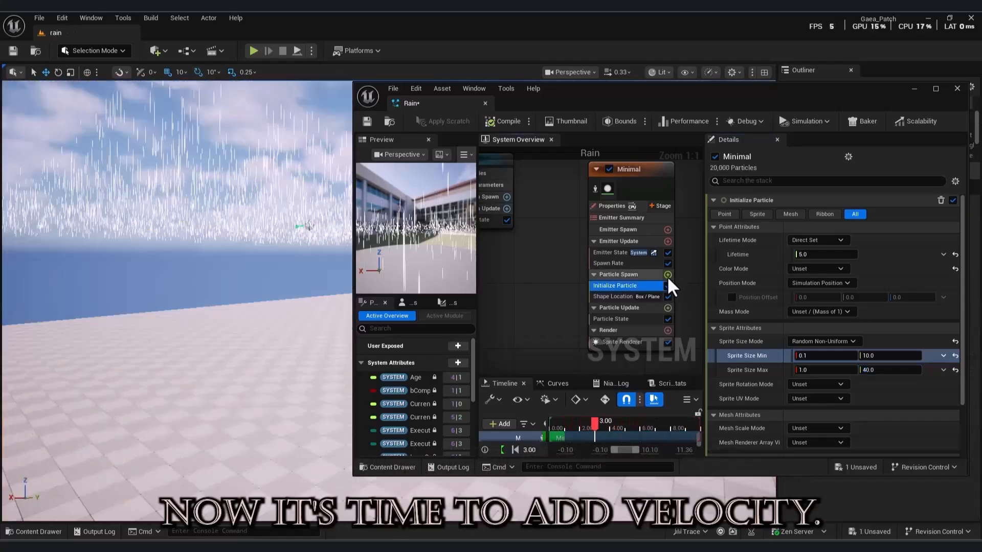
- Add an Add Velocity module to Particle Spawn and resolve its unmet dependency with the ApplyInitialForces module
{"action": "left_click", "coordinate": [668, 275]}
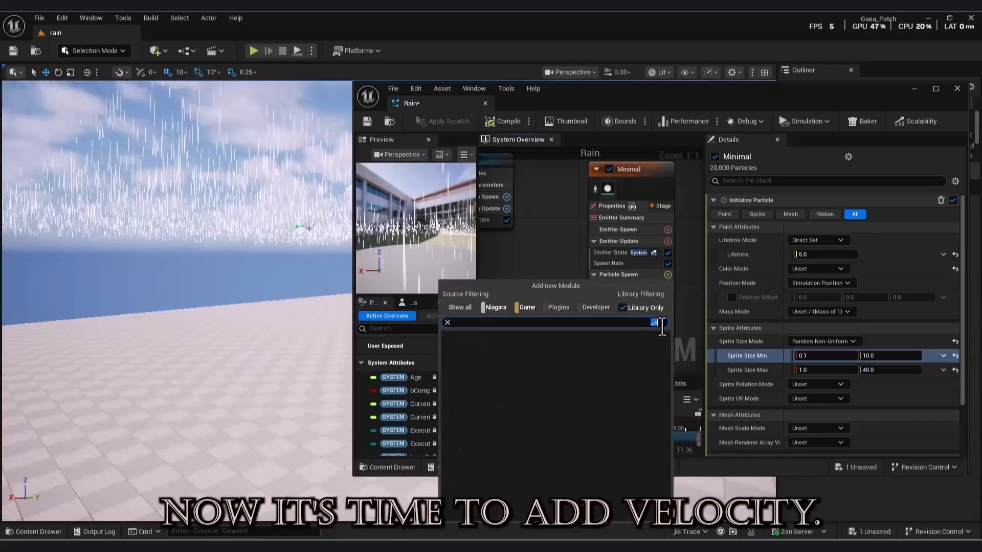
{"action": "type", "text": "velocity"}
{"action": "left_click", "coordinate": [526, 356]}
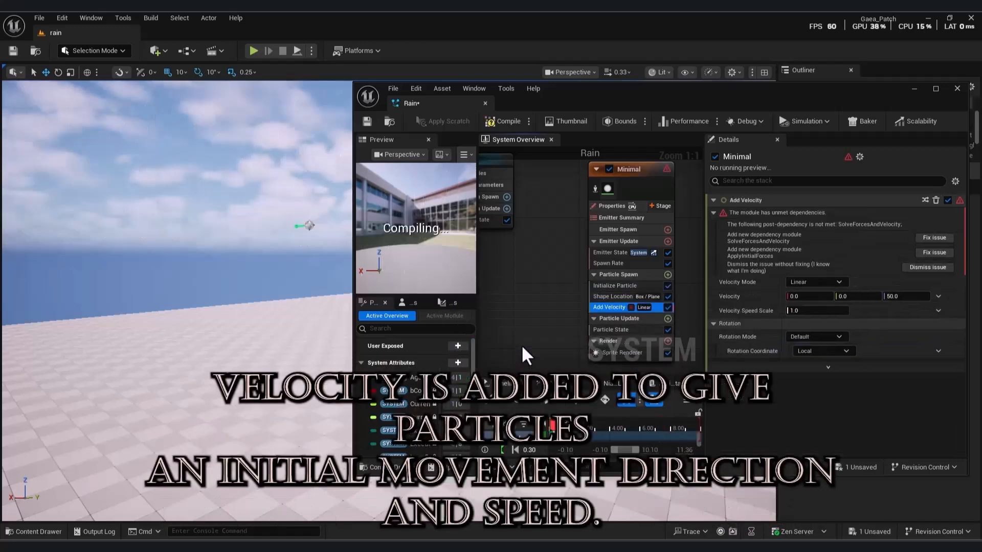
{"action": "left_click", "coordinate": [934, 251]}
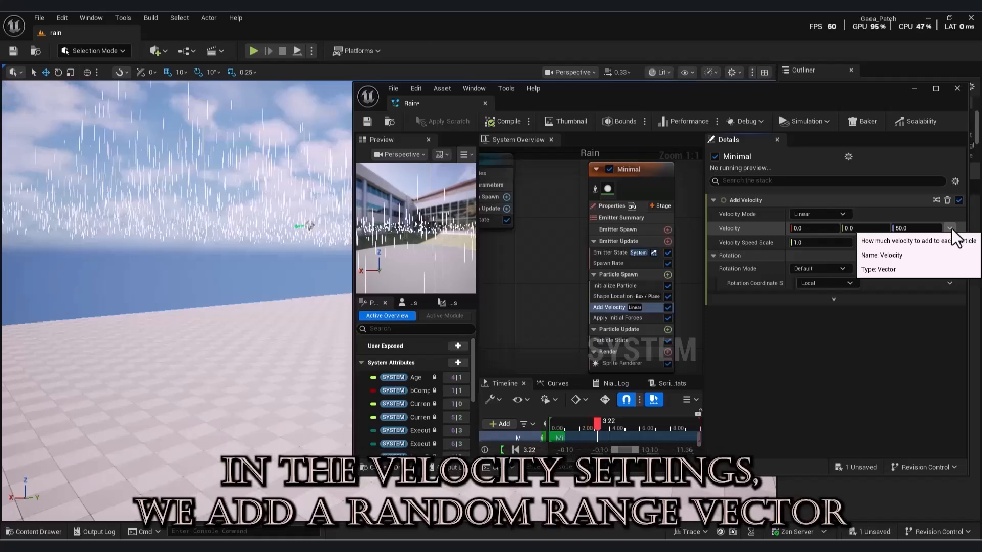
- Assign a Random Range Vector to the Velocity input of the Add Velocity module
{"action": "left_click", "coordinate": [949, 229]}
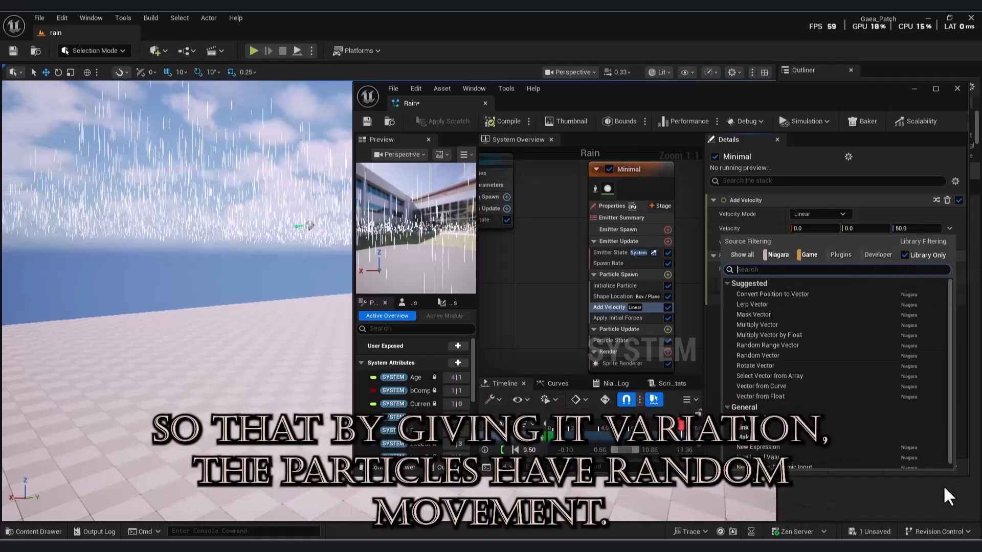
{"action": "left_click", "coordinate": [943, 486]}
{"action": "left_click", "coordinate": [949, 229]}
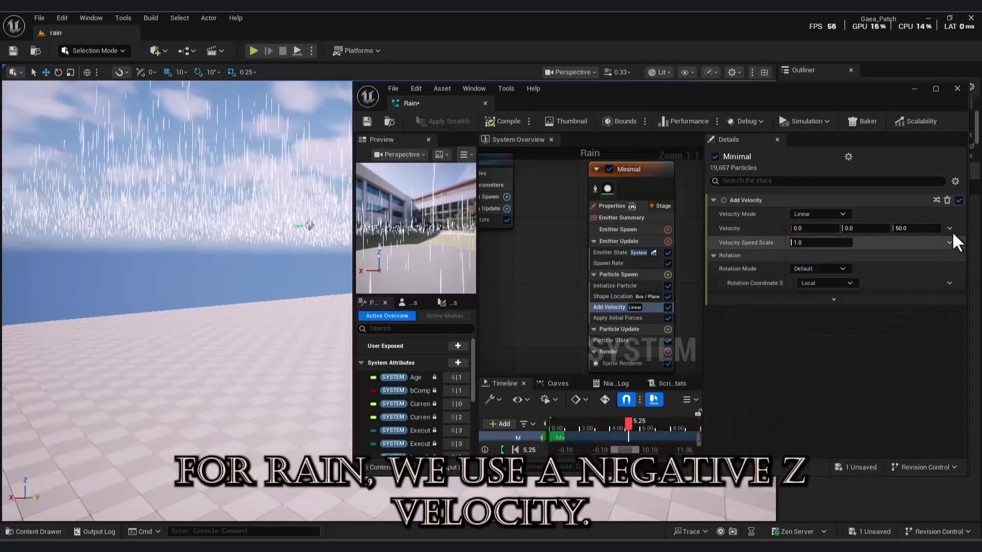
{"action": "left_click", "coordinate": [949, 228]}
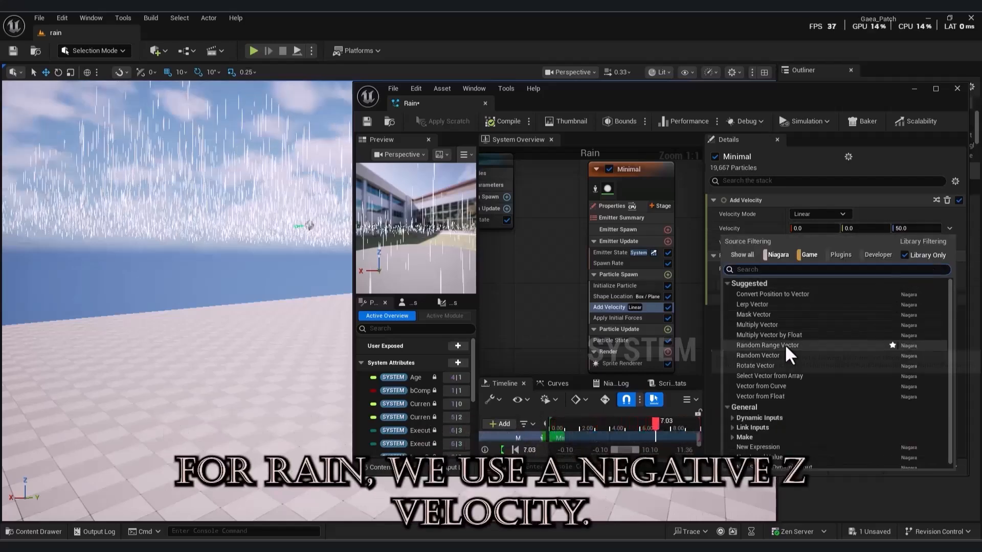
{"action": "key", "text": "Escape"}
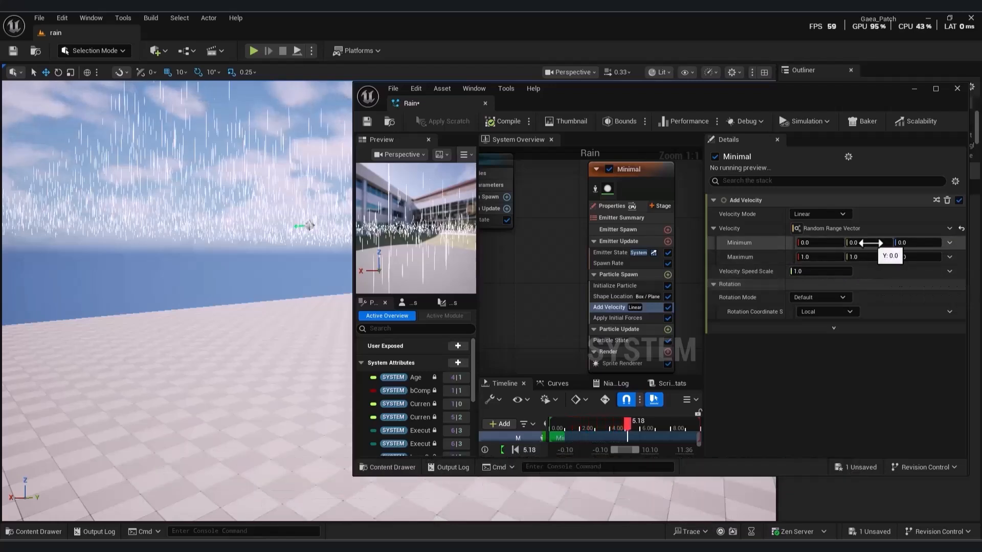
- Set the velocity range's minimum to 300 in Y and -800 in Z, and its maximum to 600 in Y and -1500 in Z
{"action": "type", "text": "30"}
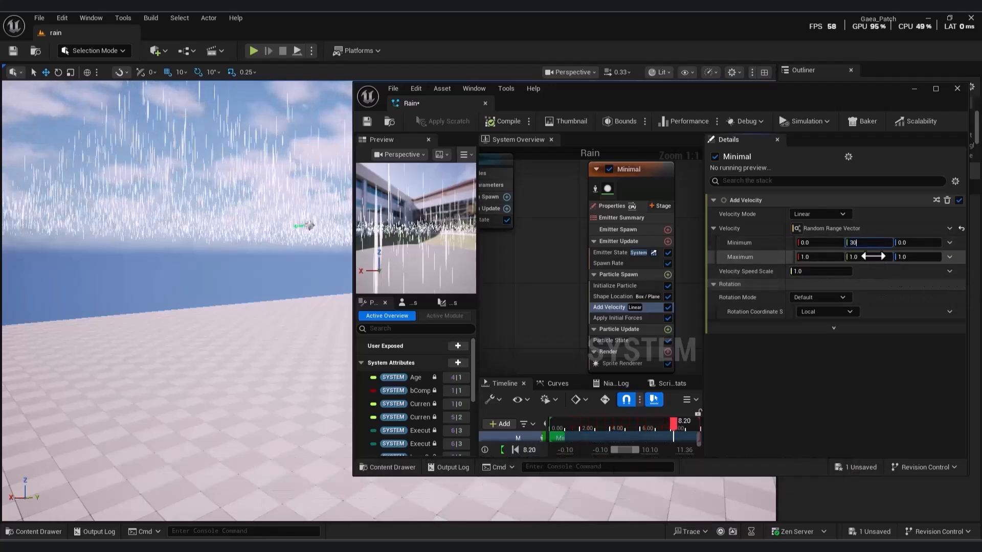
{"action": "left_click", "coordinate": [869, 257]}
{"action": "type", "text": "600"}
{"action": "left_click", "coordinate": [915, 242]}
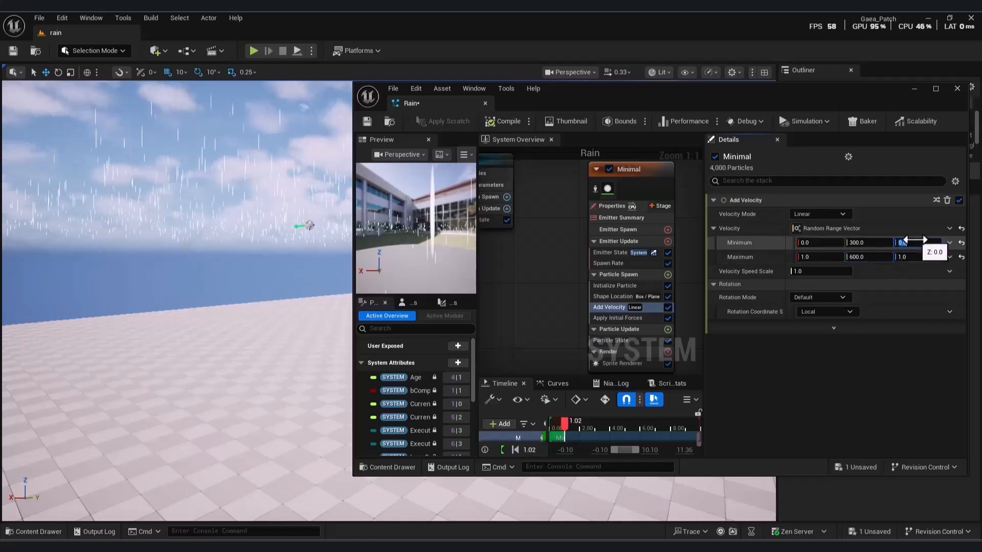
{"action": "type", "text": "-"}
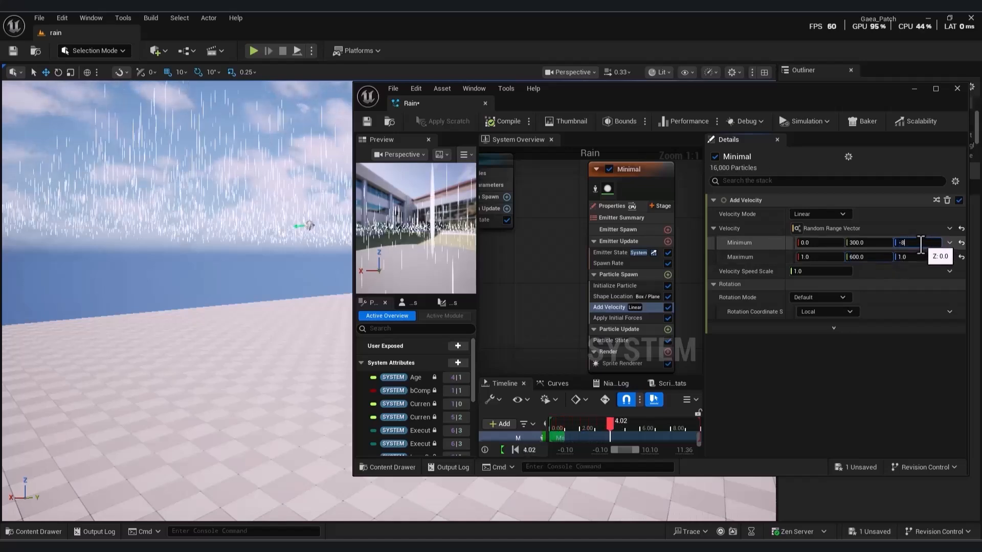
{"action": "type", "text": "800"}
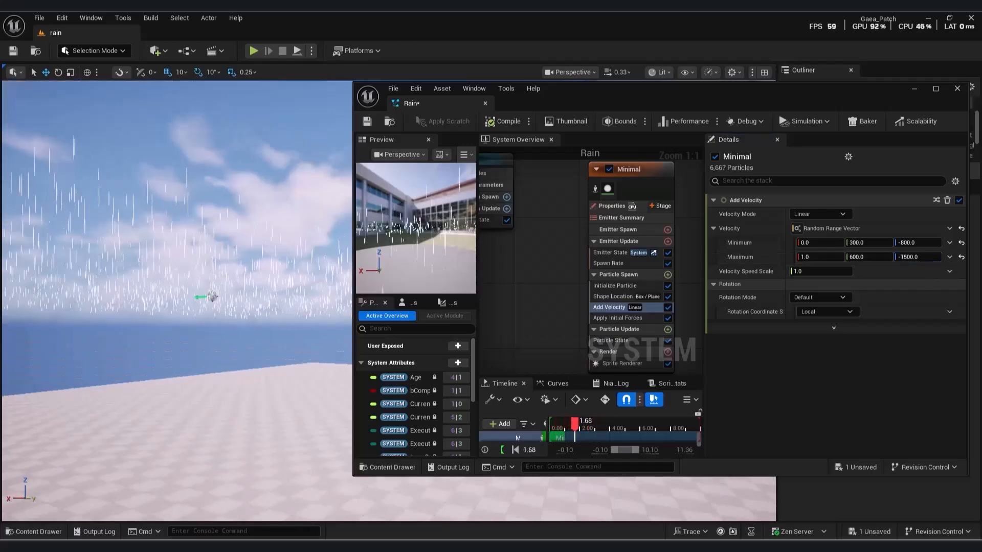
- Add a Solve Forces and Velocity module to the emitter's Particle Update group
{"action": "left_click", "coordinate": [605, 271]}
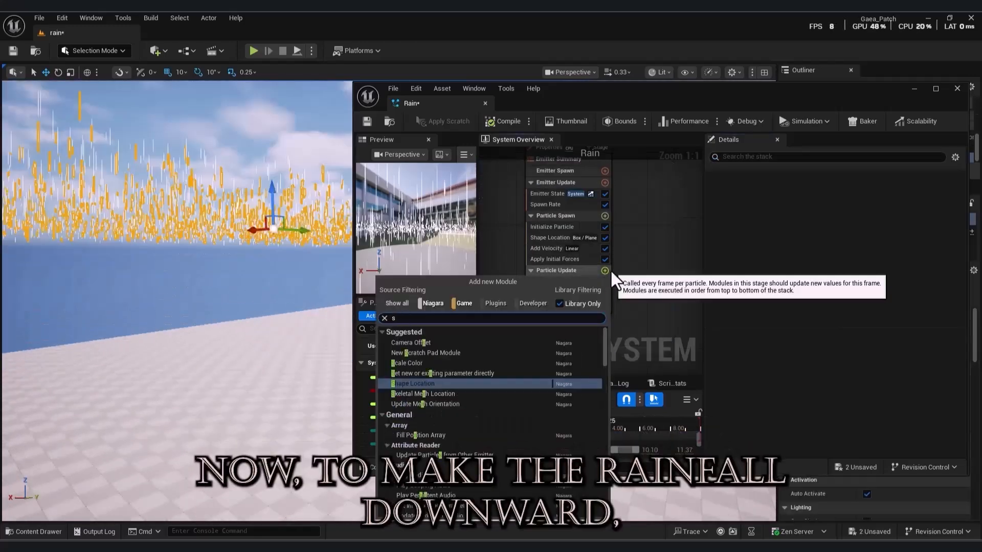
{"action": "type", "text": "state"}
{"action": "left_click", "coordinate": [462, 344]}
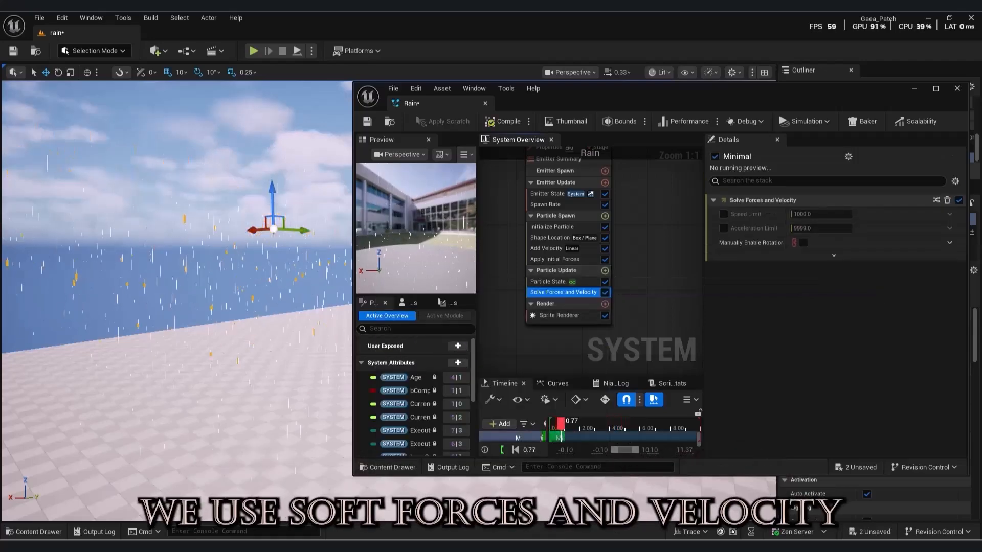
- Change the Add Velocity range to a minimum of 400 in Y and -400 in Z, with a maximum of 900 in Y
{"action": "mouse_move", "coordinate": [176, 302]}
{"action": "right_mouse_down"}
{"action": "mouse_move", "coordinate": [163, 317]}
{"action": "mouse_move", "coordinate": [181, 289]}
{"action": "mouse_move", "coordinate": [172, 286]}
{"action": "right_mouse_up"}
{"action": "left_click", "coordinate": [549, 249]}
{"action": "left_click", "coordinate": [915, 256]}
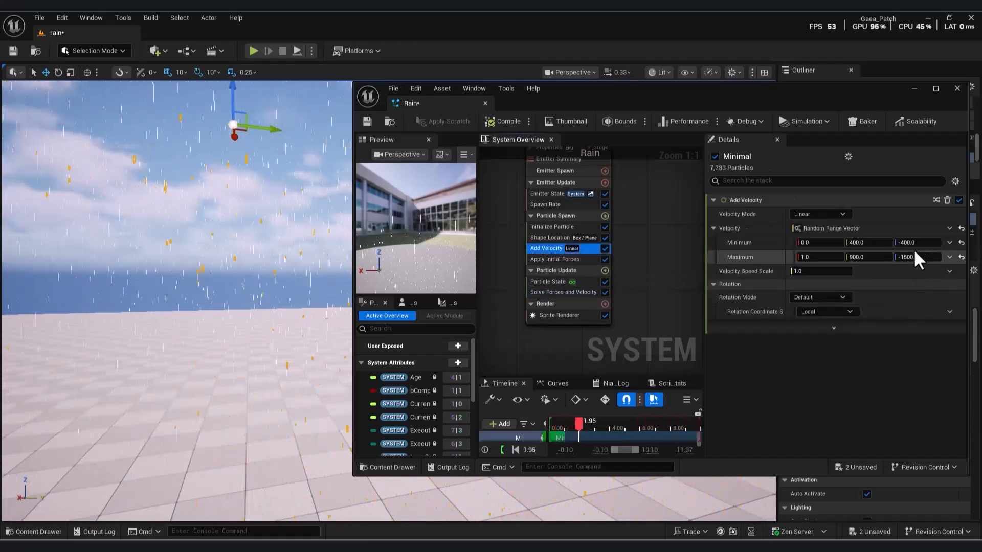
- Set the Sprite Renderer's alignment to Velocity Aligned and check the rain streaks in the level
{"action": "left_click", "coordinate": [559, 315]}
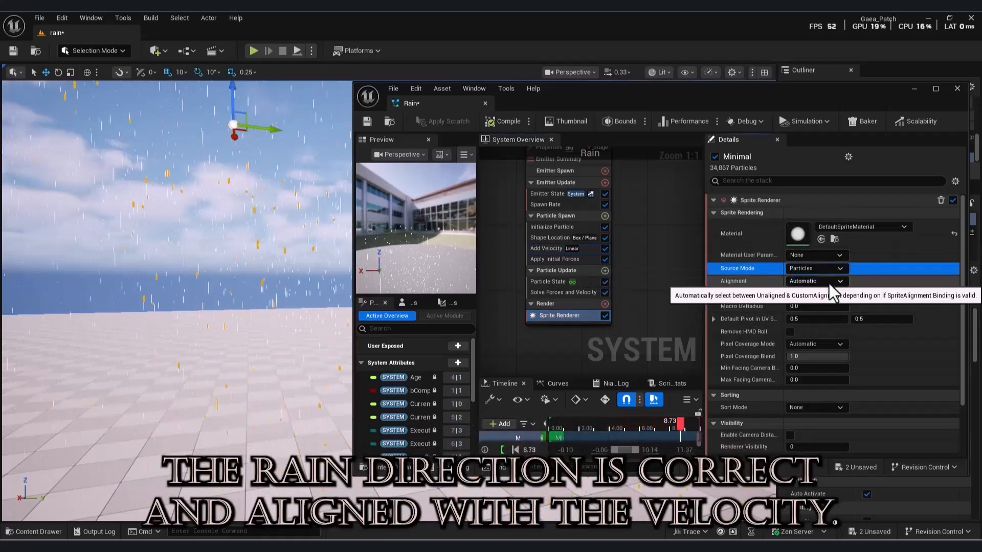
{"action": "left_click", "coordinate": [827, 281]}
{"action": "left_click", "coordinate": [817, 300]}
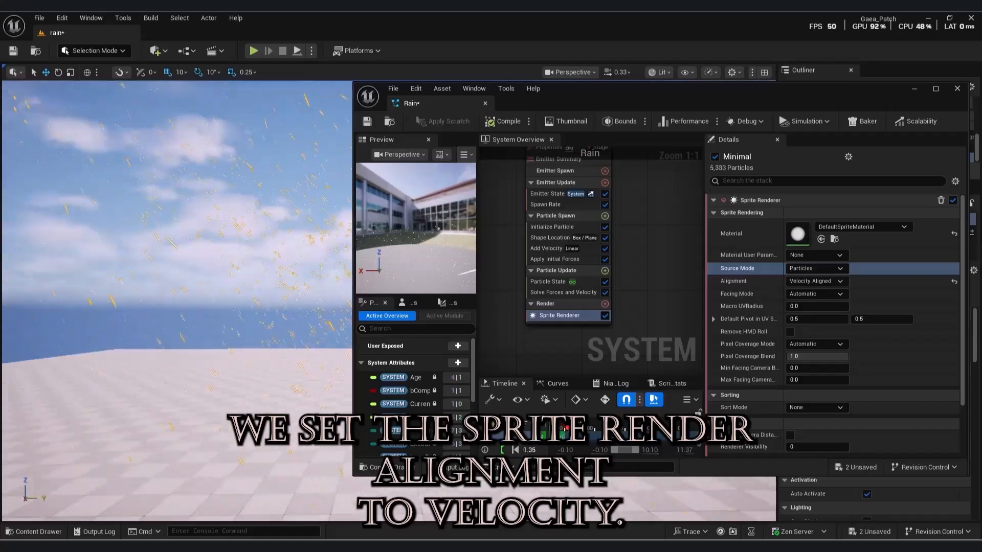
{"action": "mouse_move", "coordinate": [230, 286]}
{"action": "right_mouse_down"}
{"action": "mouse_move", "coordinate": [215, 263]}
{"action": "mouse_move", "coordinate": [227, 302]}
{"action": "right_mouse_up"}
{"action": "right_click_drag", "start_coordinate": [201, 383], "coordinate": [176, 393]}
{"action": "left_click", "coordinate": [201, 383]}
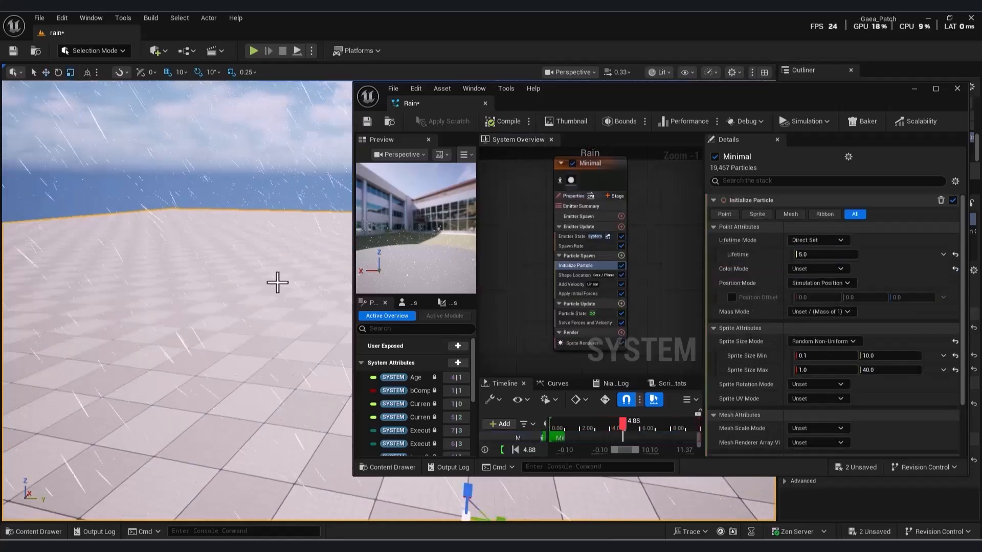
- Set the particle lifetime to 3 in Initialize Particle
{"action": "left_click", "coordinate": [827, 254]}
{"action": "type", "text": "3"}
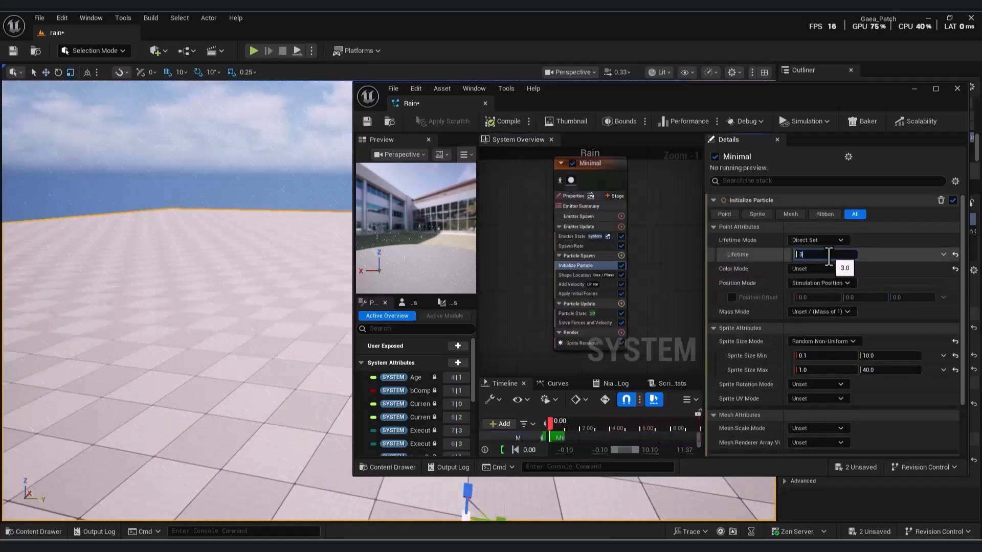
{"action": "key", "text": "Return"}
- Add a Collision module to Particle Update and set its Particle Radius Scale to 0.1
{"action": "right_click_drag", "start_coordinate": [654, 288], "coordinate": [673, 296]}
{"action": "right_click_drag", "start_coordinate": [663, 248], "coordinate": [659, 244]}
{"action": "right_click_drag", "start_coordinate": [661, 306], "coordinate": [649, 256]}
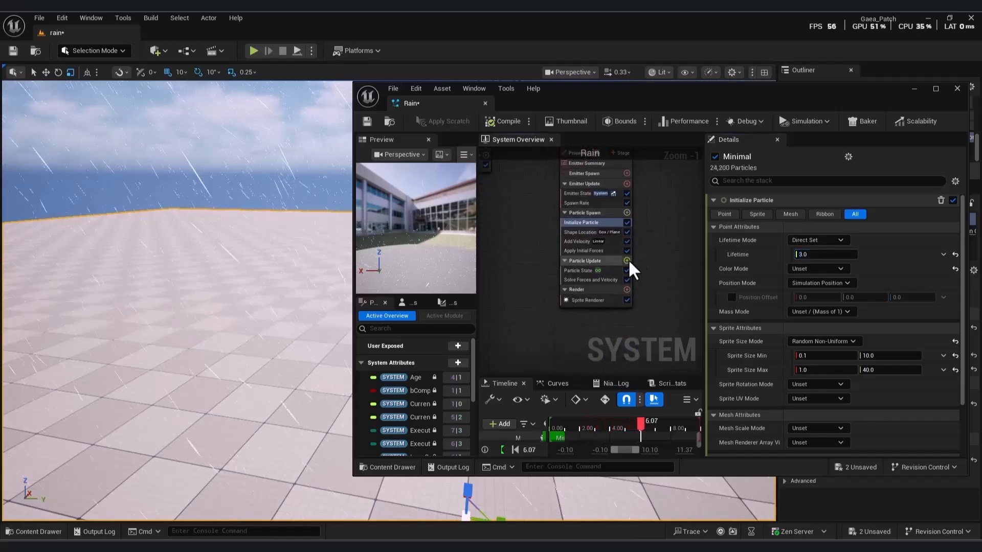
{"action": "left_click", "coordinate": [627, 260]}
{"action": "type", "text": "col"}
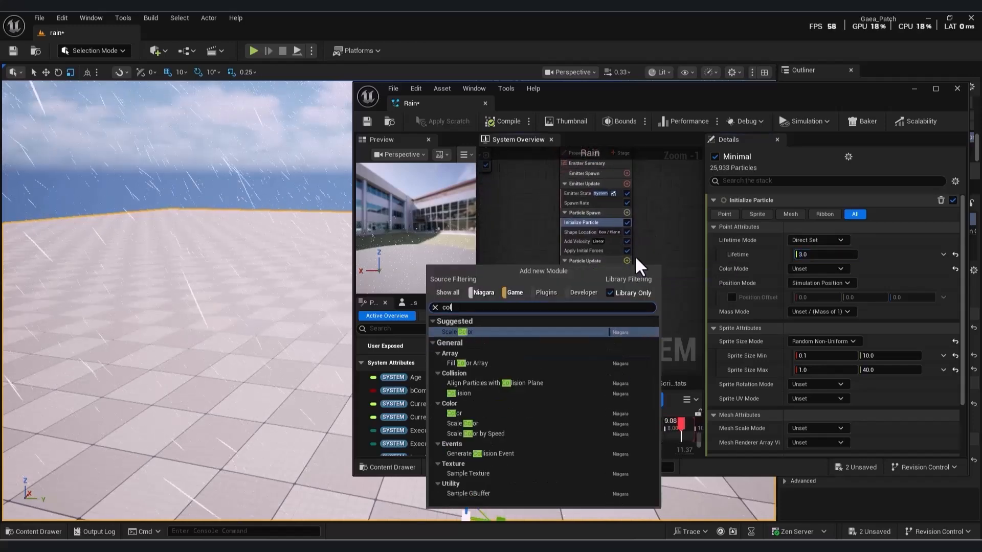
{"action": "left_click", "coordinate": [463, 393]}
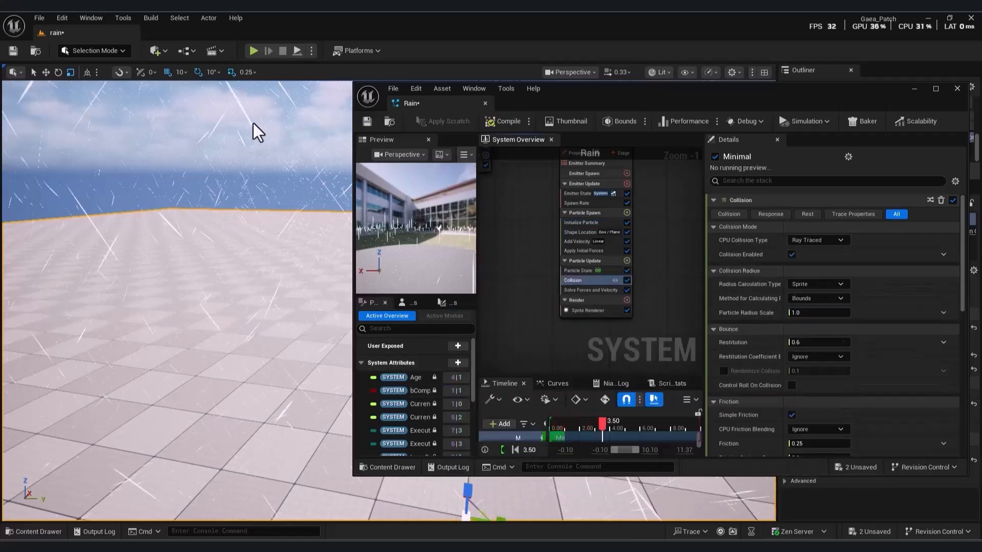
{"action": "left_click", "coordinate": [818, 313]}
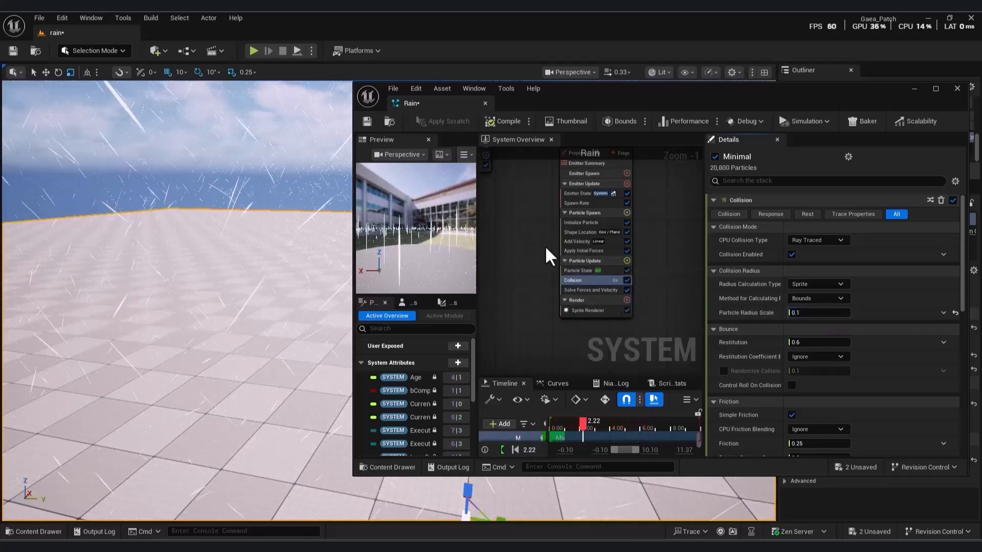
- Add a Kill Particles module to Particle Update and link its Kill Particles input to the particles' HasCollided value
{"action": "left_click", "coordinate": [627, 261]}
{"action": "type", "text": "kill"}
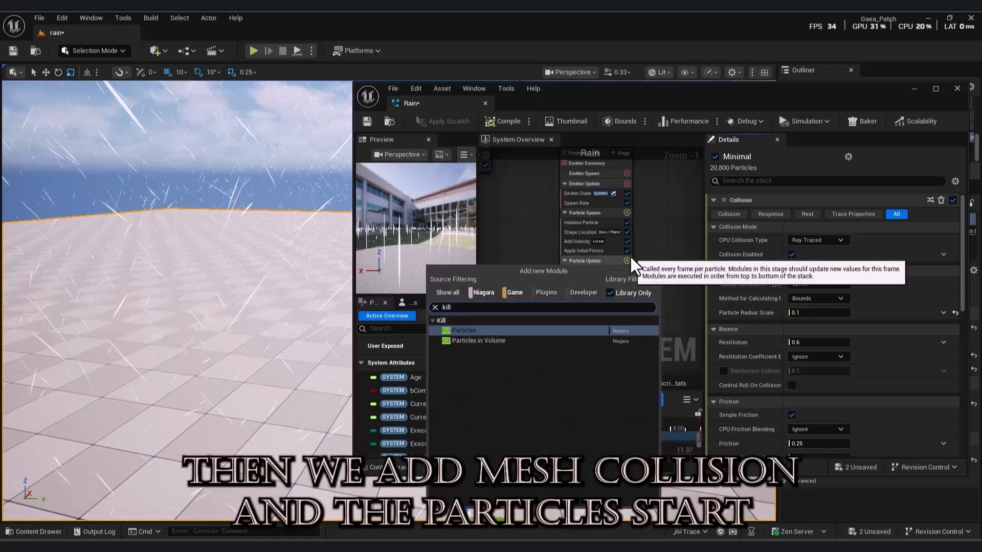
{"action": "left_click", "coordinate": [489, 330]}
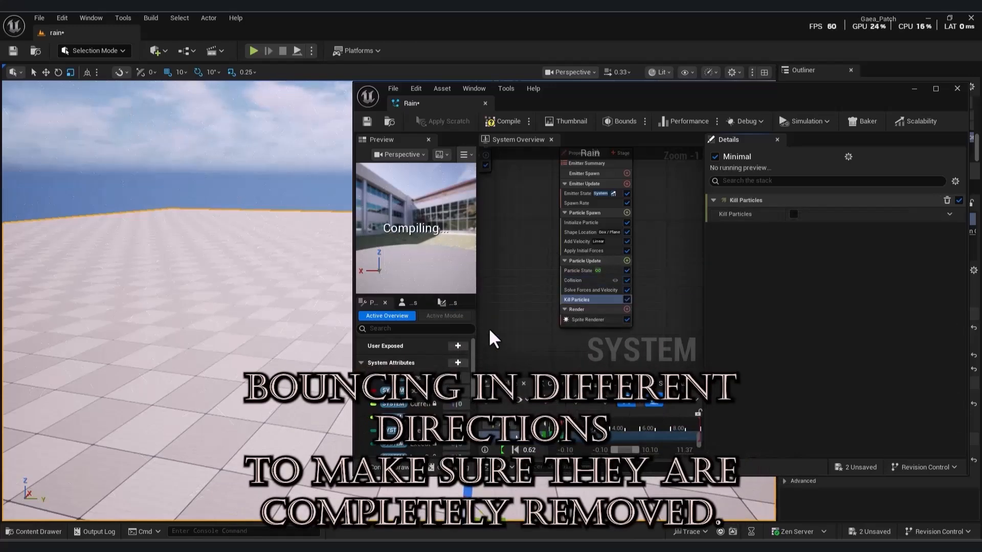
{"action": "left_click", "coordinate": [949, 214]}
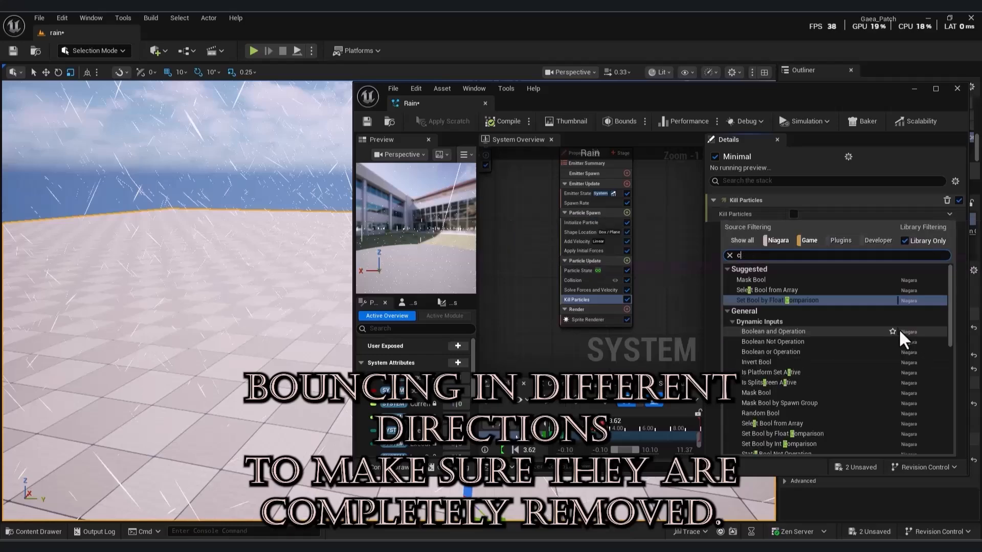
{"action": "type", "text": "coli"}
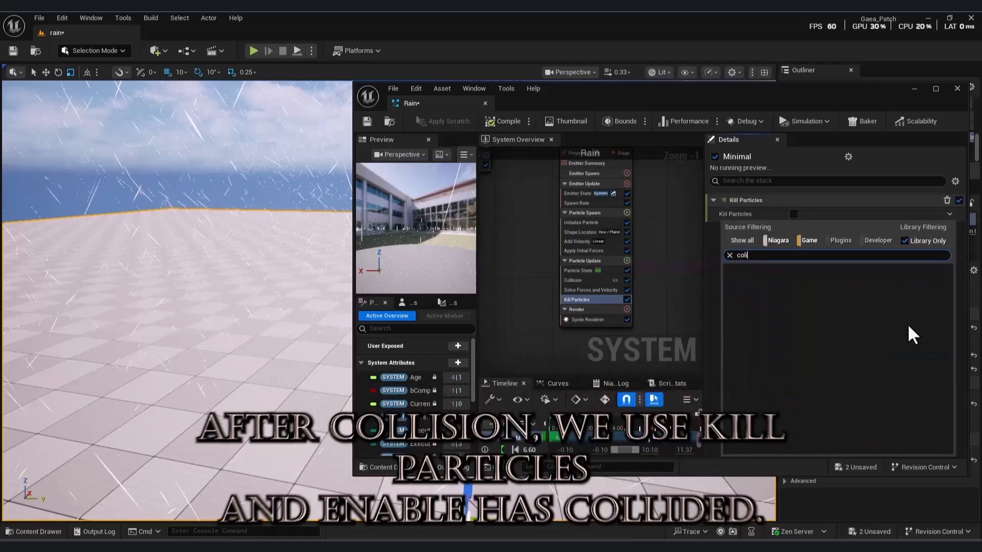
{"action": "key", "text": "BackSpace"}
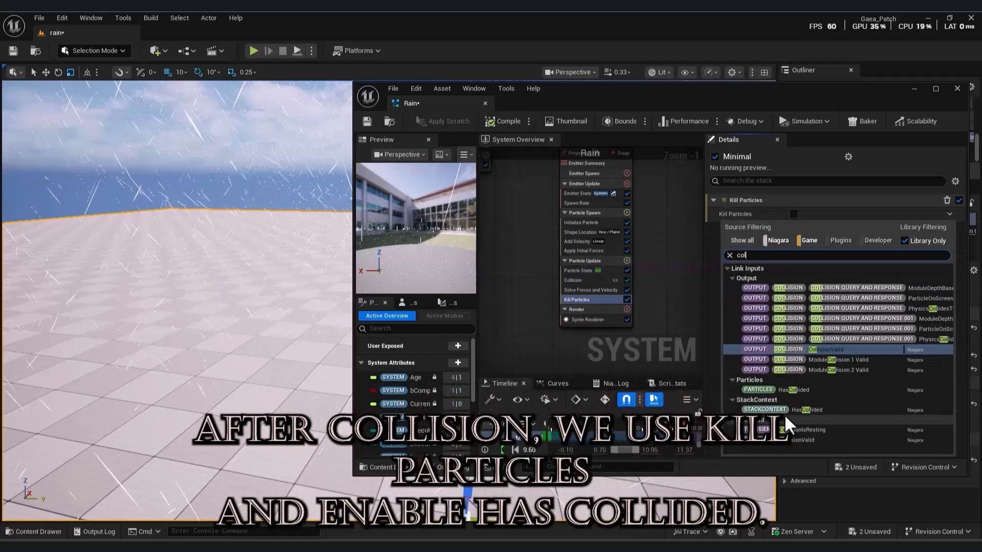
{"action": "left_click", "coordinate": [775, 392]}
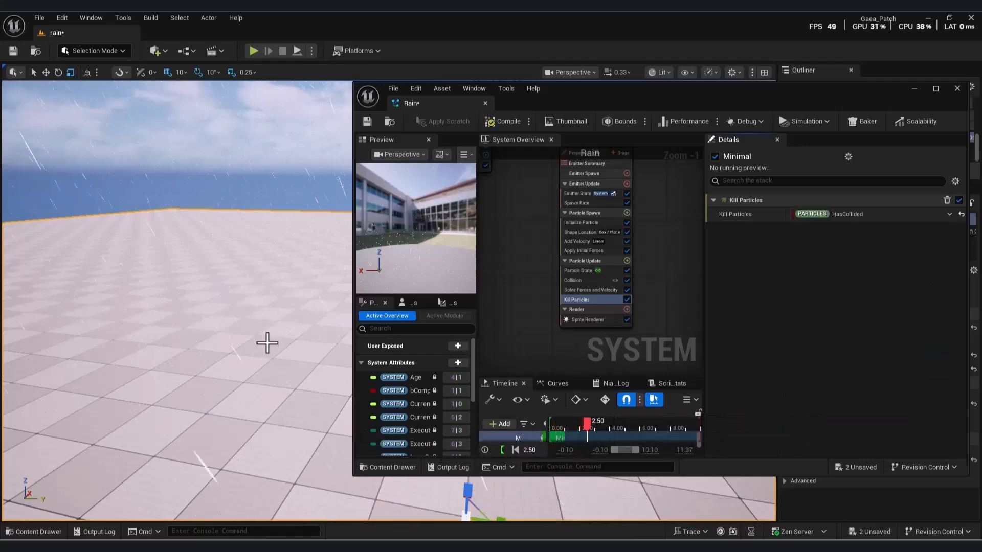
{"action": "right_click_drag", "start_coordinate": [205, 286], "coordinate": [228, 228]}
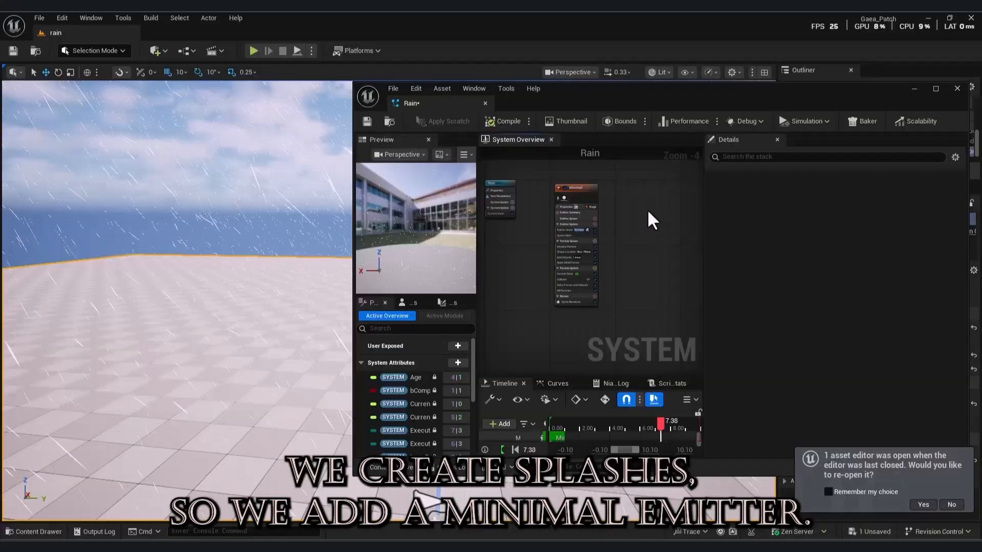
- Add a second minimal emitter to the Rain system, maximize the Niagara editor window and arrange the emitter beside the first
{"action": "right_click", "coordinate": [648, 218]}
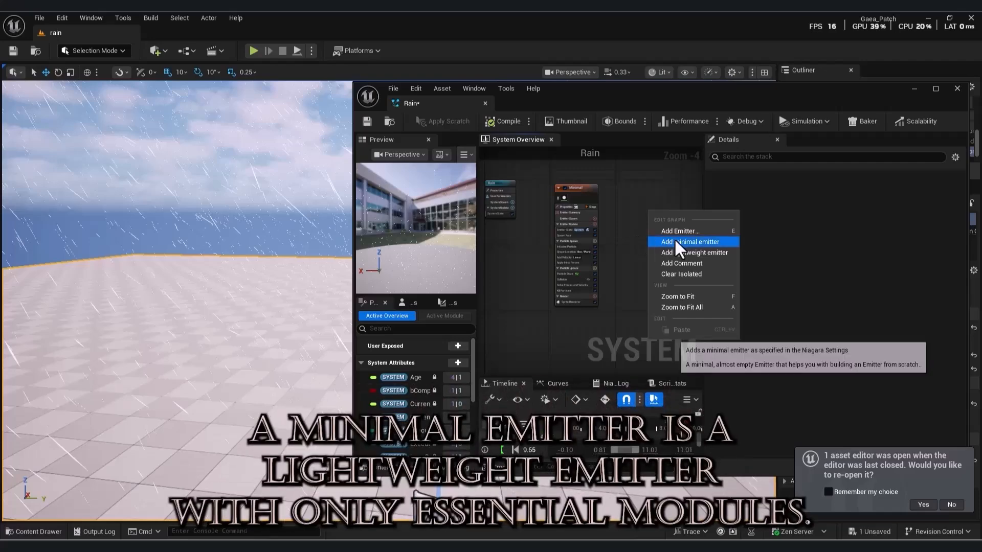
{"action": "left_click", "coordinate": [673, 240]}
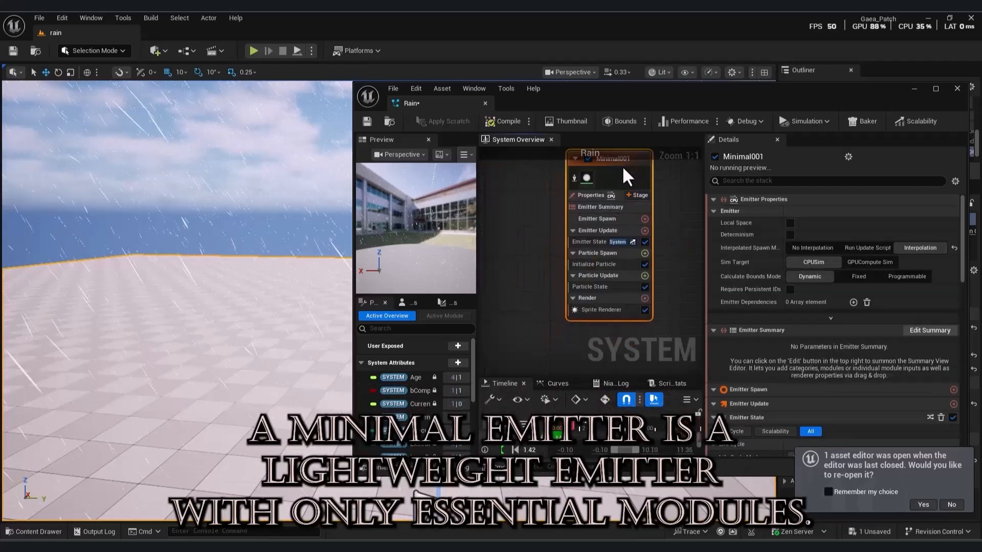
{"action": "left_click", "coordinate": [936, 89]}
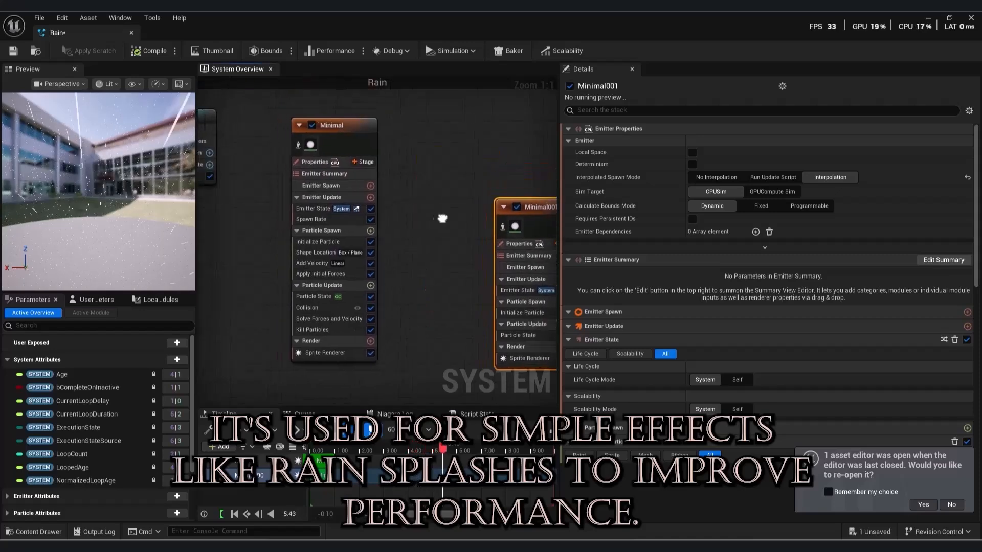
{"action": "left_click", "coordinate": [453, 241]}
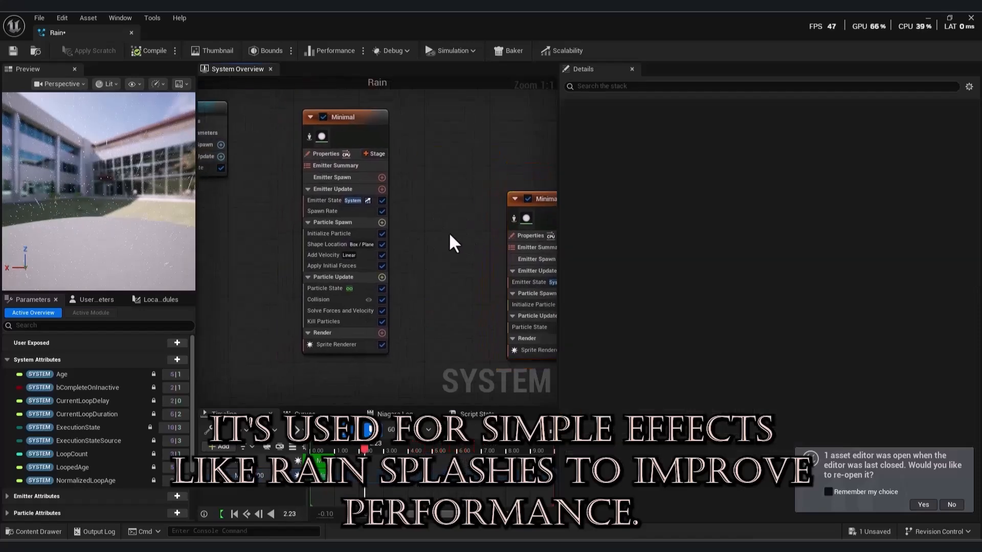
{"action": "right_click_drag", "start_coordinate": [329, 249], "coordinate": [376, 251]}
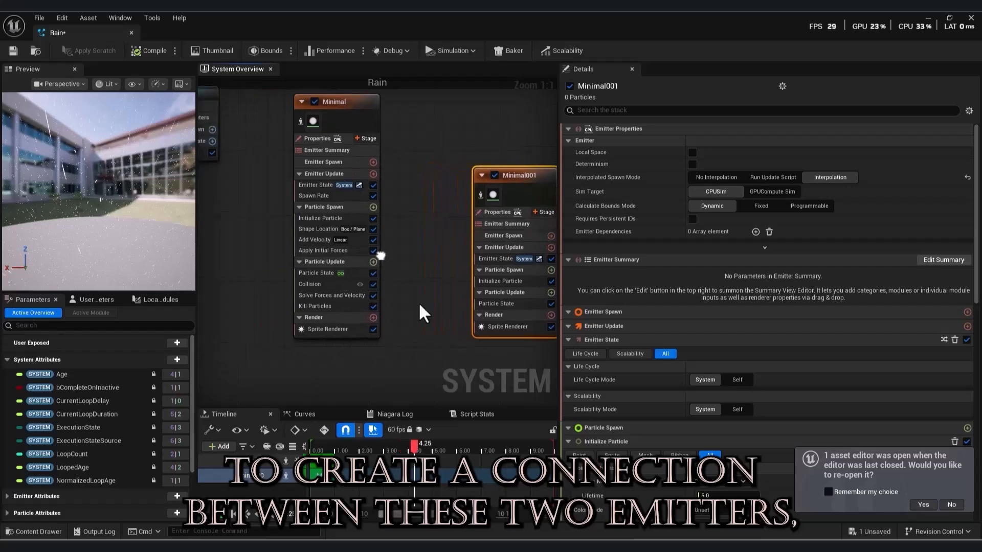
{"action": "right_click_drag", "start_coordinate": [427, 297], "coordinate": [402, 296]}
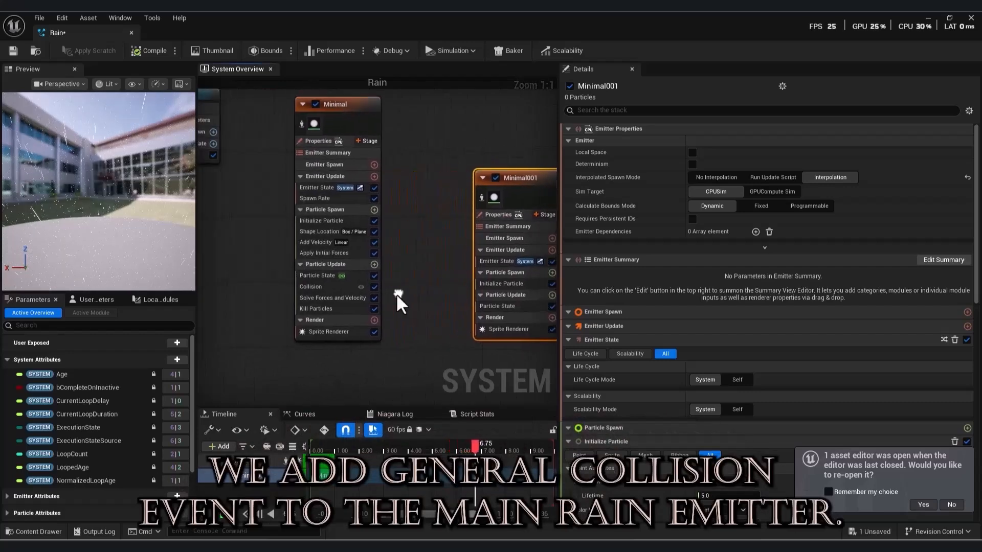
- Try to add a Generate Collision Event module to the rain emitter's Particle Update group
{"action": "left_click", "coordinate": [376, 265]}
{"action": "type", "text": "ge"}
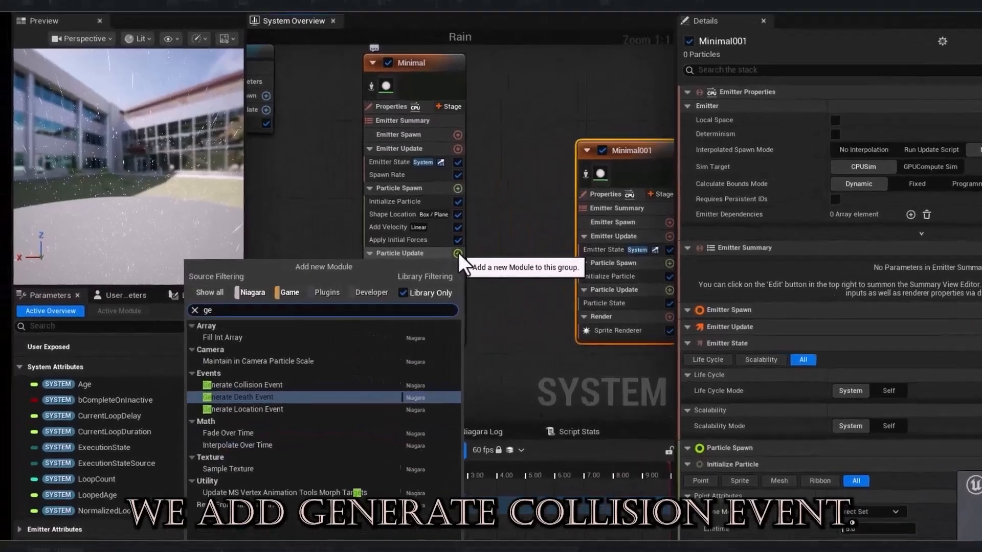
{"action": "type", "text": "ne"}
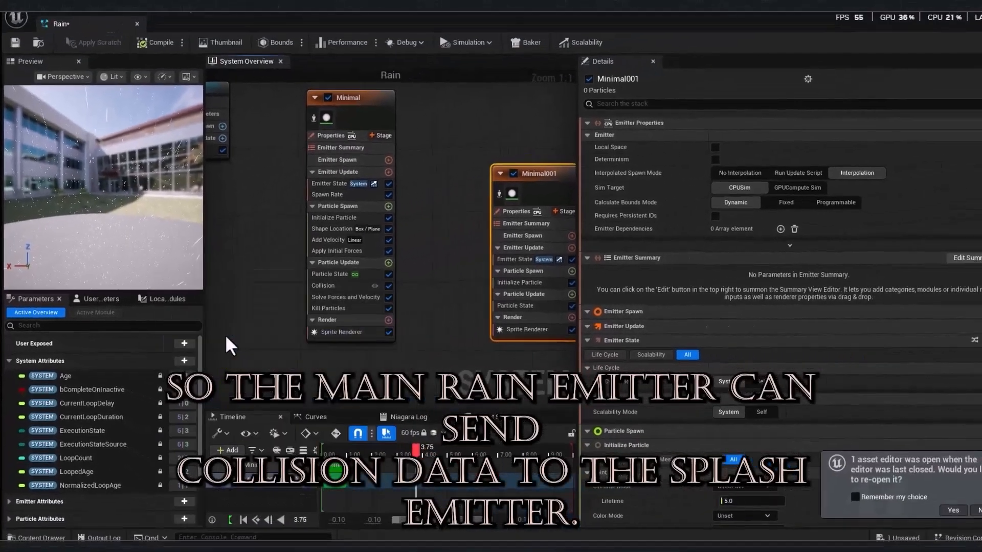
{"action": "left_click", "coordinate": [286, 338]}
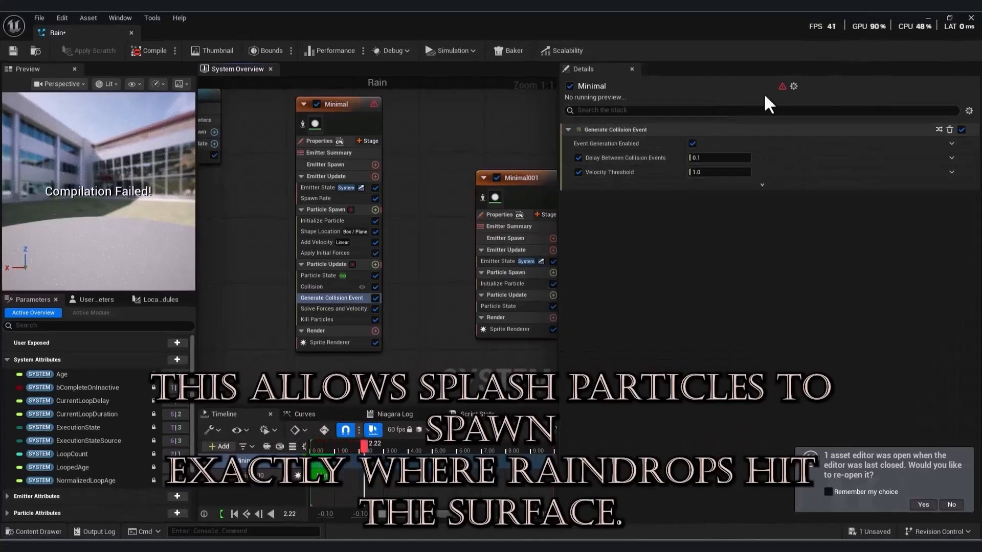
{"action": "left_click", "coordinate": [316, 141]}
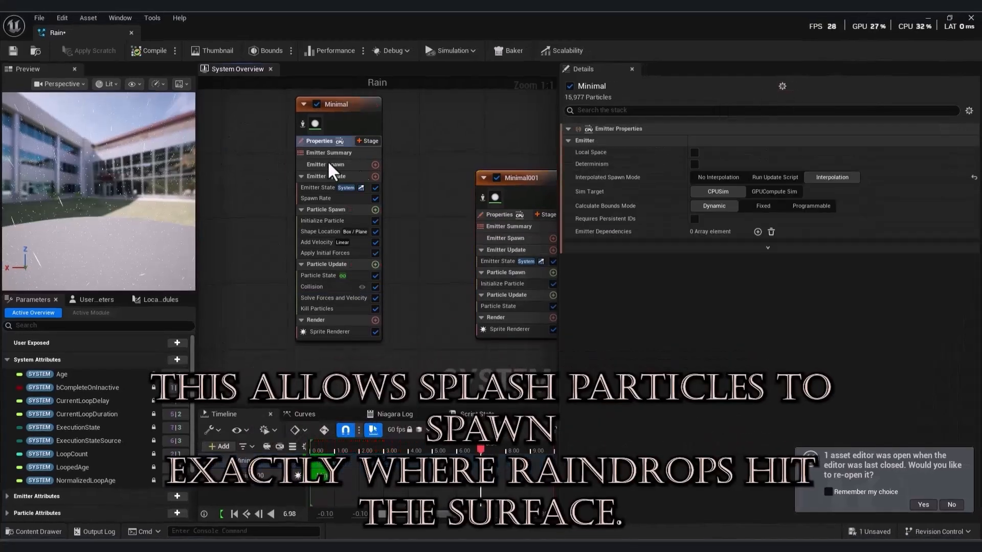
- Add a Generate Collision Event module to the rain emitter's Particle Update and enable Requires Persistent IDs in its emitter properties
{"action": "left_click", "coordinate": [375, 265]}
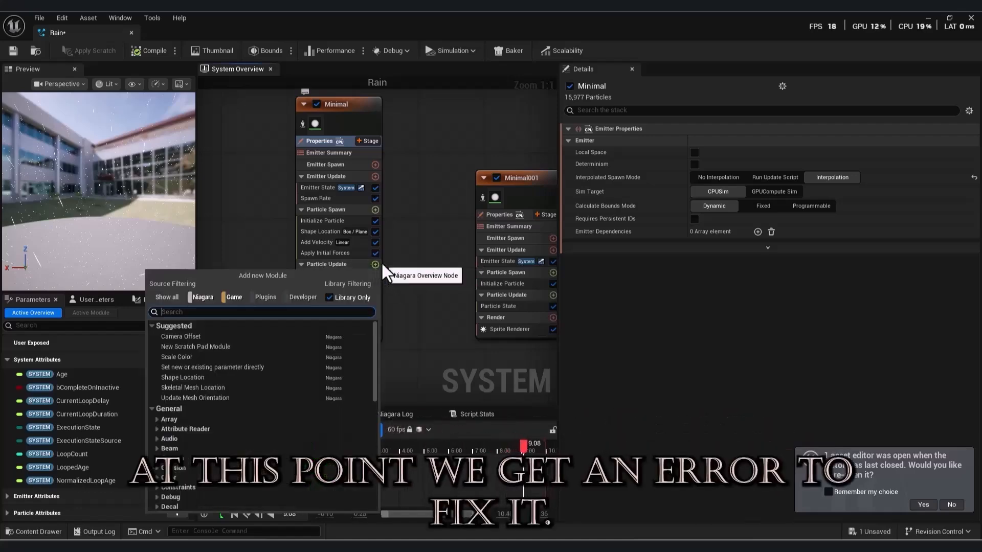
{"action": "type", "text": "gene"}
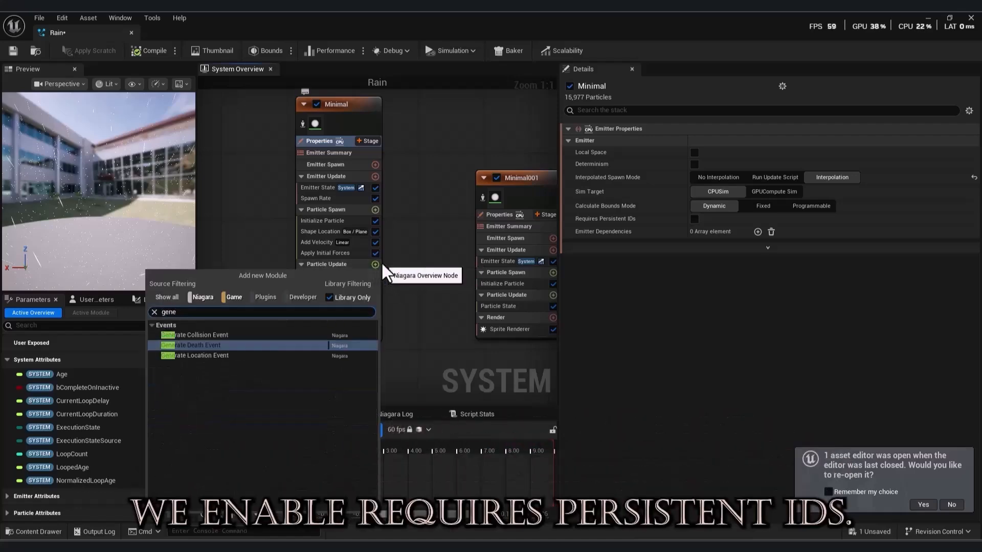
{"action": "left_click", "coordinate": [271, 336]}
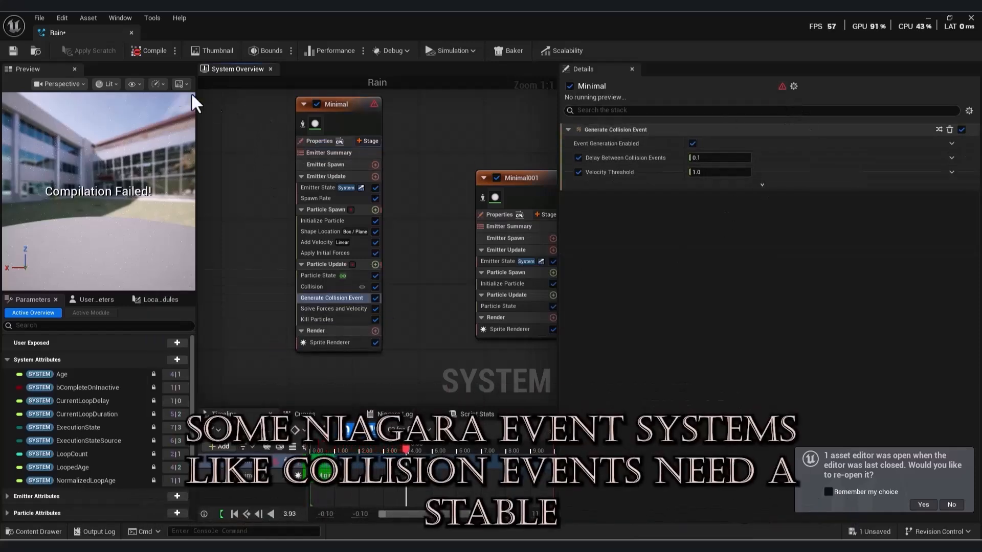
{"action": "left_click", "coordinate": [317, 140]}
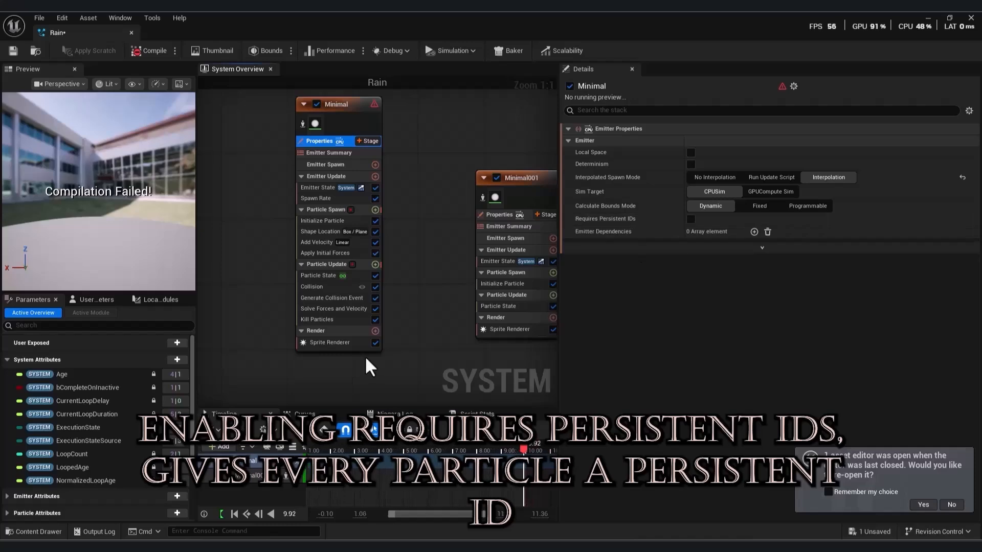
{"action": "left_click", "coordinate": [690, 219]}
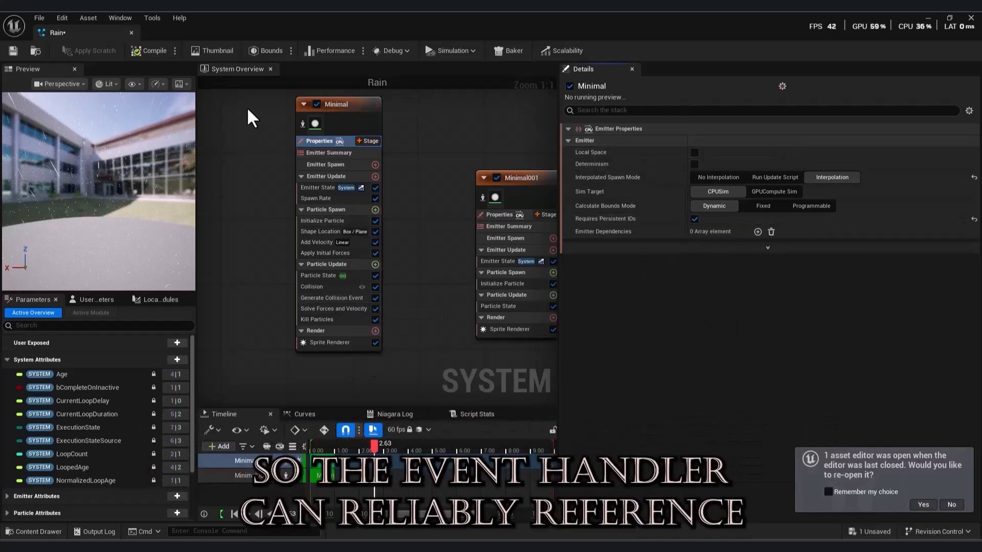
- Move the second emitter closer to the rain emitter and add an Event Handler stage to it
{"action": "left_click_drag", "start_coordinate": [525, 181], "coordinate": [475, 169]}
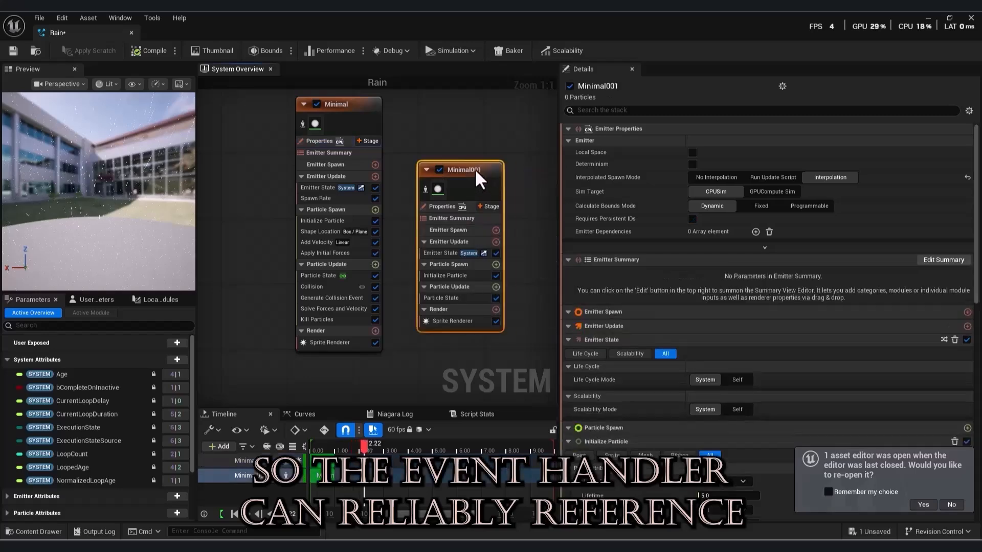
{"action": "left_click", "coordinate": [487, 206]}
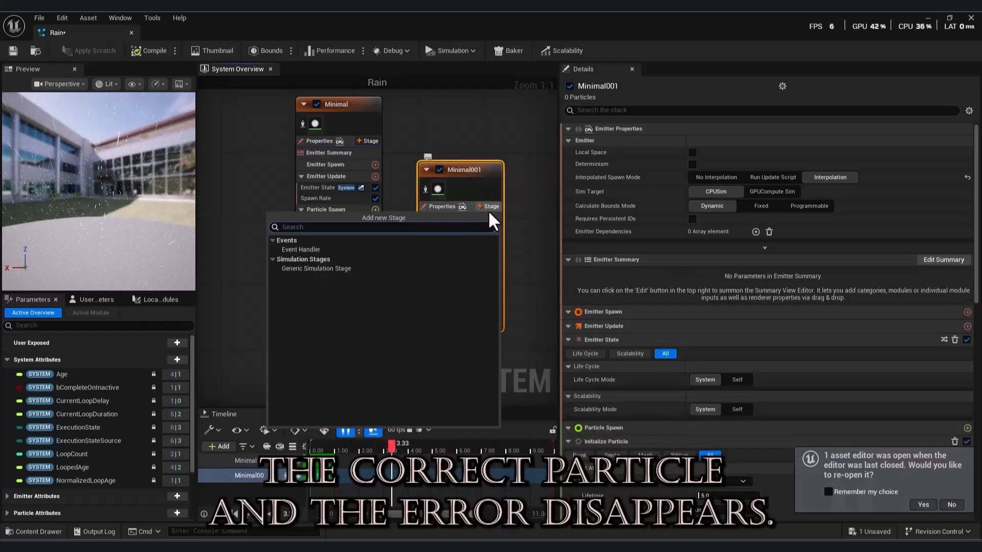
{"action": "left_click", "coordinate": [306, 249]}
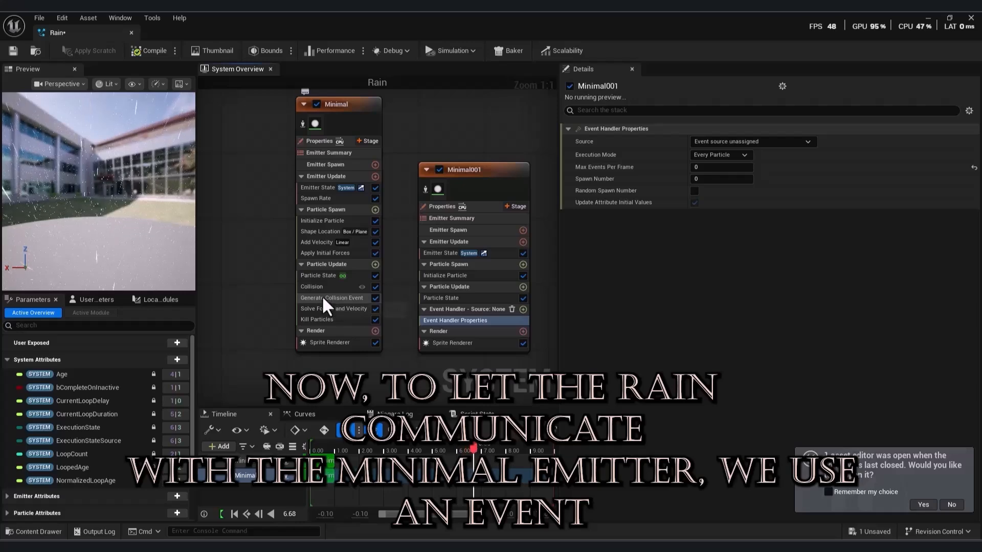
- Set the event handler's Execution Mode to Spawned Particles and its Spawn Number to 15
{"action": "left_click", "coordinate": [725, 149]}
{"action": "left_click", "coordinate": [716, 174]}
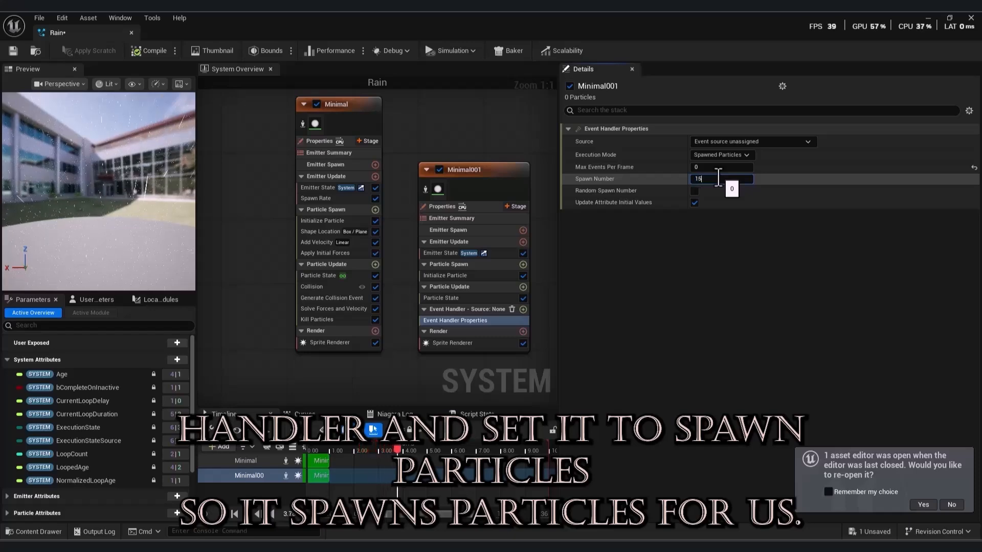
{"action": "key", "text": "Return"}
{"action": "left_click", "coordinate": [926, 18]}
{"action": "right_click_drag", "start_coordinate": [393, 381], "coordinate": [342, 322]}
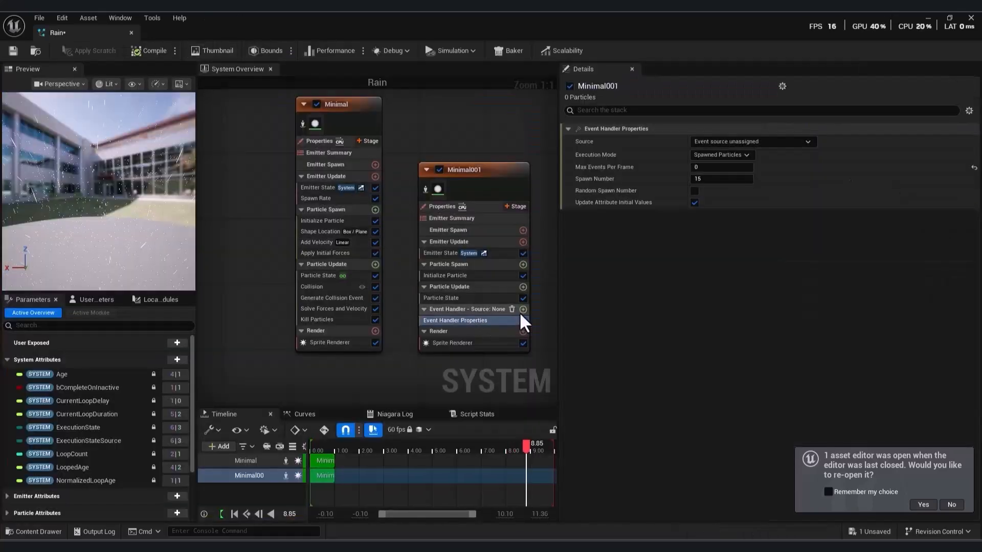
- Add a Receive Collision Event module to the second emitter's event handler and check the rain in the level
{"action": "left_click", "coordinate": [522, 309]}
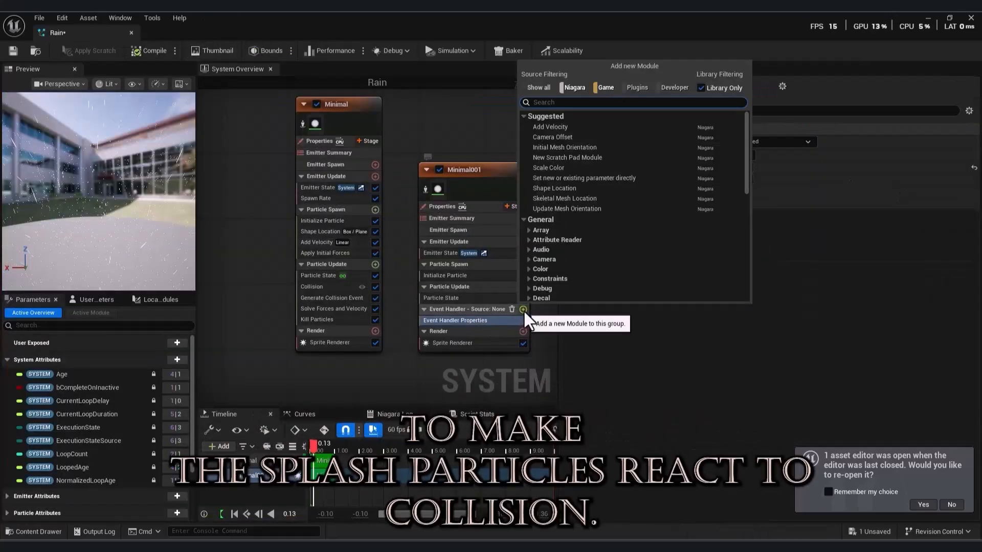
{"action": "type", "text": "rece"}
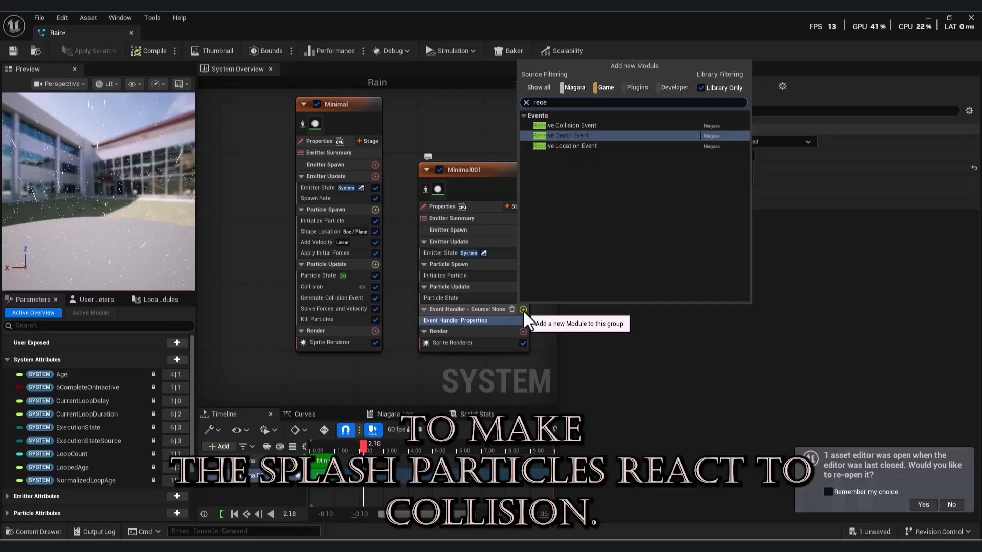
{"action": "left_click", "coordinate": [583, 125]}
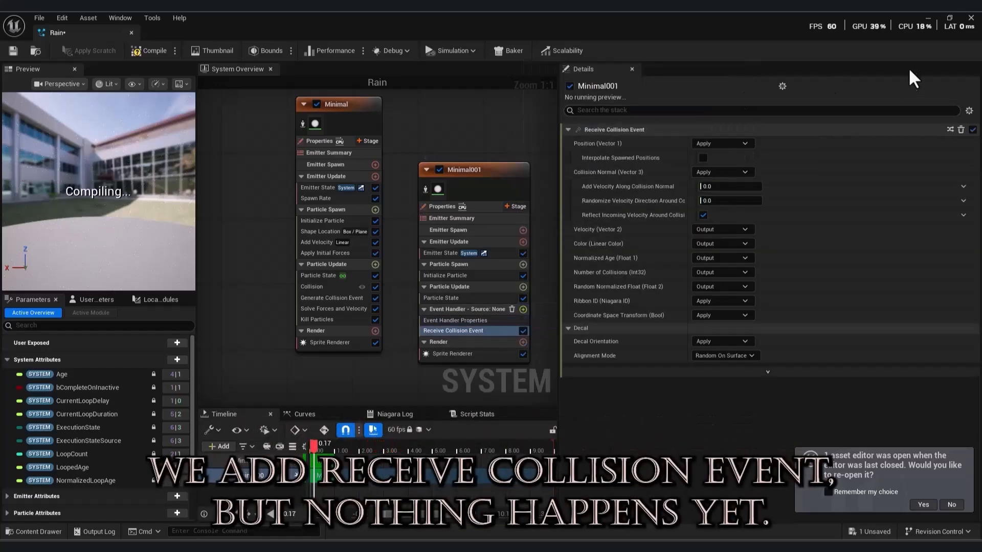
{"action": "left_click", "coordinate": [927, 18]}
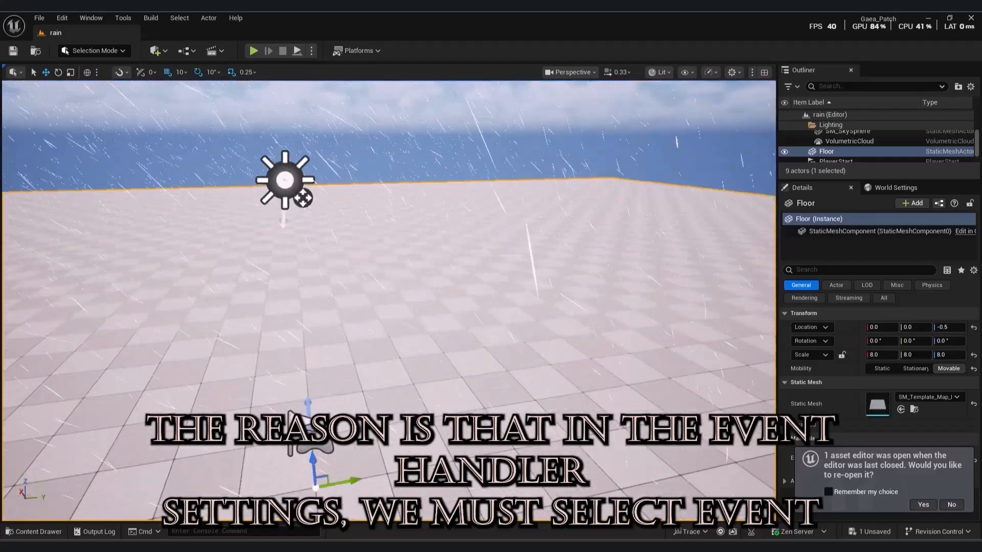
{"action": "right_click_drag", "start_coordinate": [511, 307], "coordinate": [557, 323]}
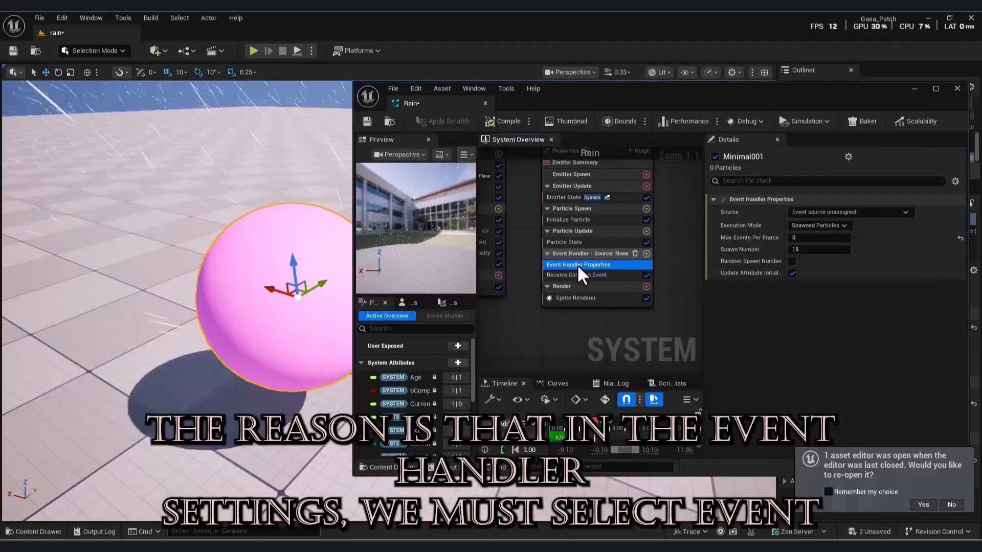
- Set the event handler's Source to the Minimal emitter's CollisionEvent
{"action": "left_click", "coordinate": [577, 274]}
{"action": "left_click", "coordinate": [582, 265]}
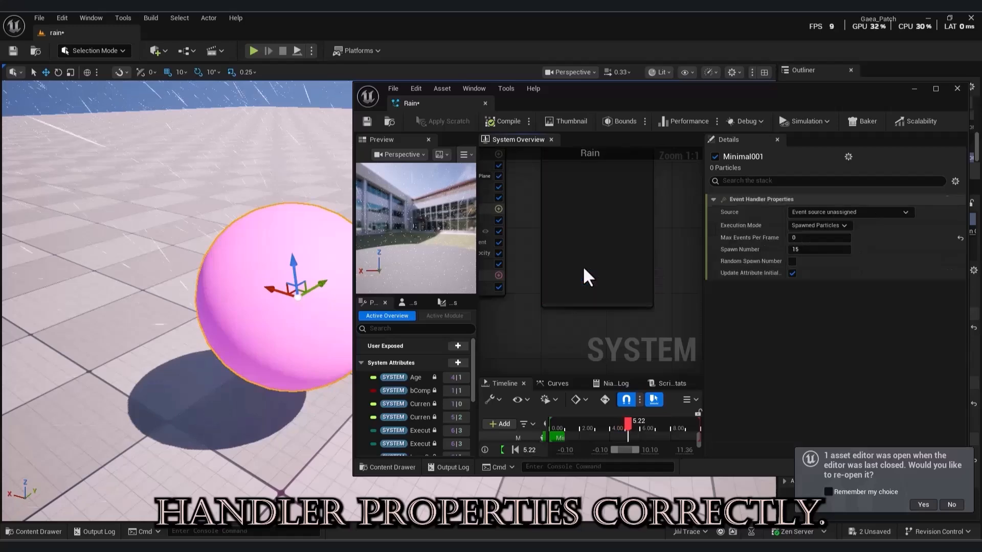
{"action": "left_click", "coordinate": [844, 212]}
{"action": "left_click", "coordinate": [824, 248]}
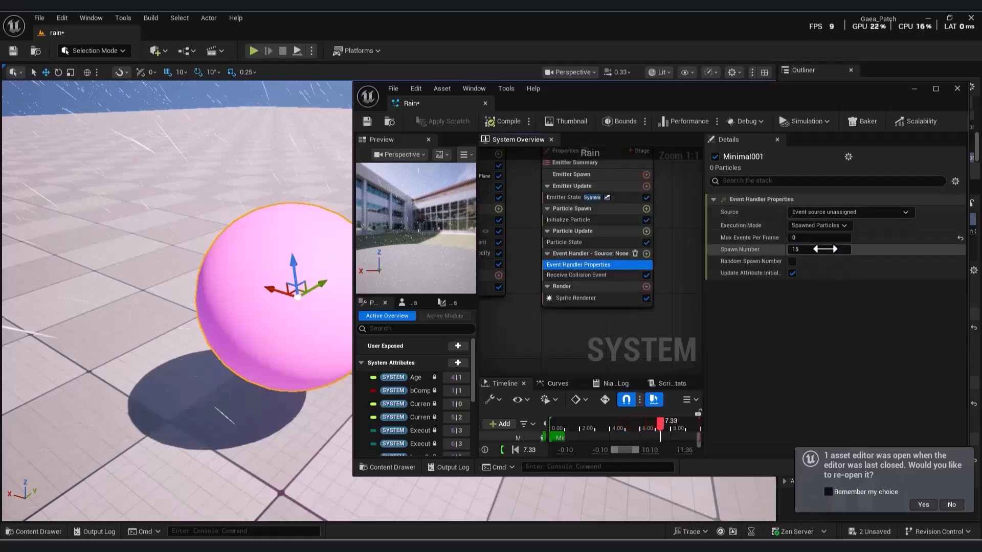
{"action": "left_click", "coordinate": [840, 211]}
{"action": "left_click", "coordinate": [831, 247]}
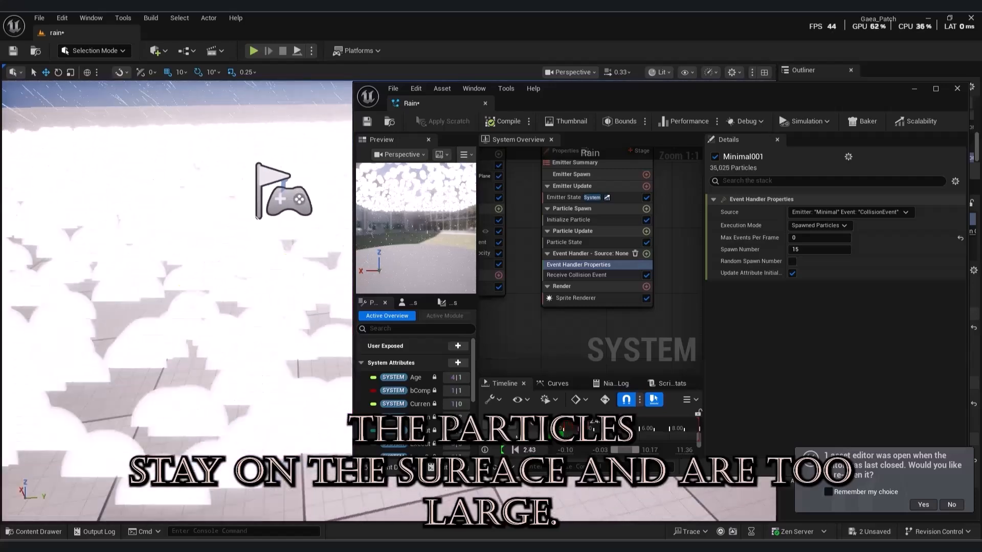
- In the second emitter's Initialize Particle settings, set Sprite Size Mode to Random Non-Uniform
{"action": "right_click_drag", "start_coordinate": [648, 276], "coordinate": [657, 287]}
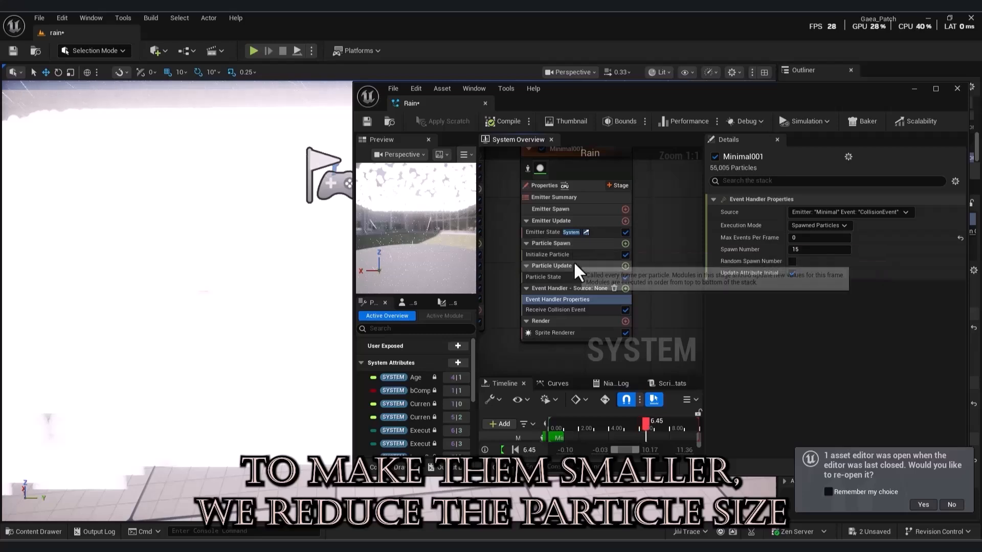
{"action": "left_click", "coordinate": [574, 265]}
{"action": "left_click", "coordinate": [563, 243]}
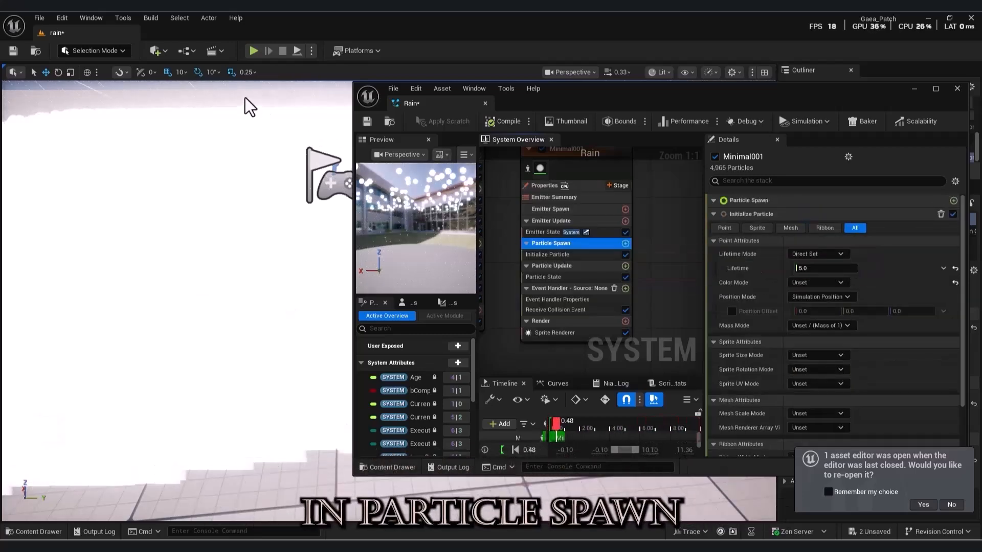
{"action": "left_click", "coordinate": [815, 355]}
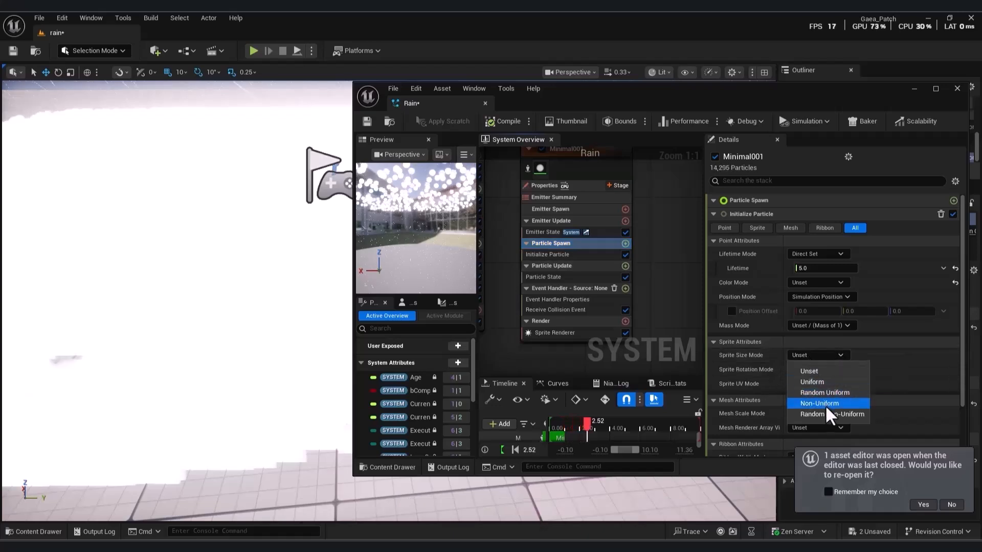
{"action": "left_click", "coordinate": [829, 414]}
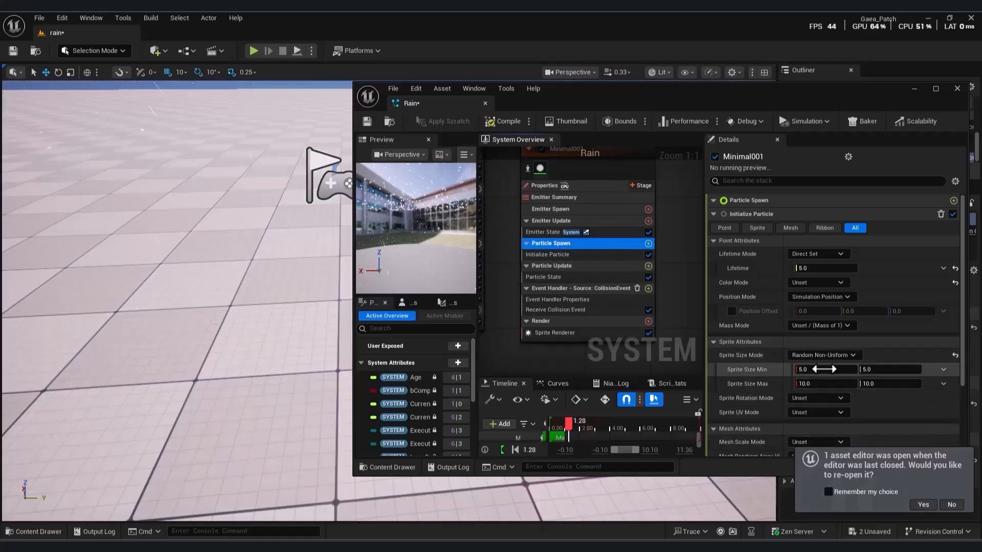
- Set Sprite Size Min to 0.1 by 2.0 and Sprite Size Max to 1.0 by 3.0, and inspect the splashes in the level
{"action": "left_click", "coordinate": [823, 369]}
{"action": "type", "text": "0.1"}
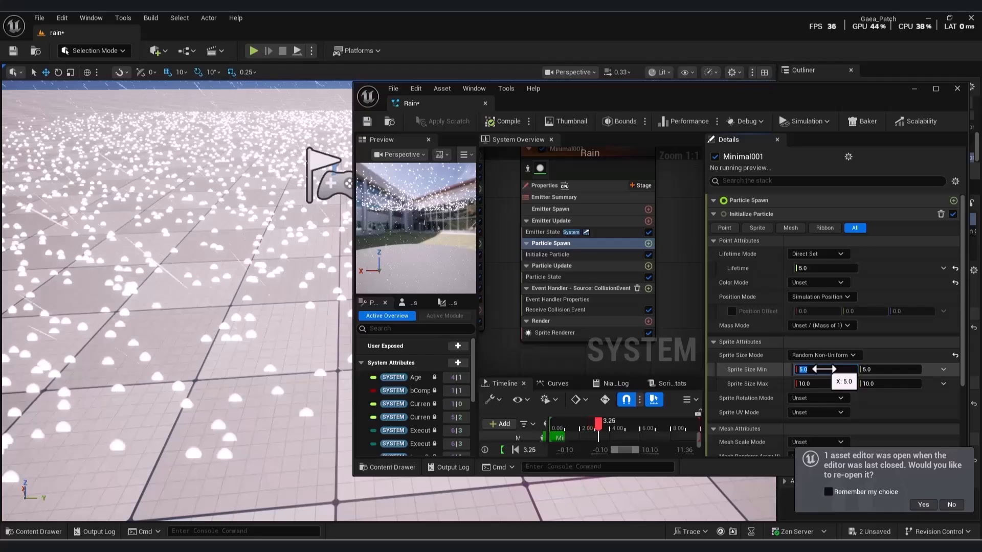
{"action": "key", "text": "Return"}
{"action": "left_click", "coordinate": [839, 381]}
{"action": "type", "text": "1"}
{"action": "key", "text": "Return"}
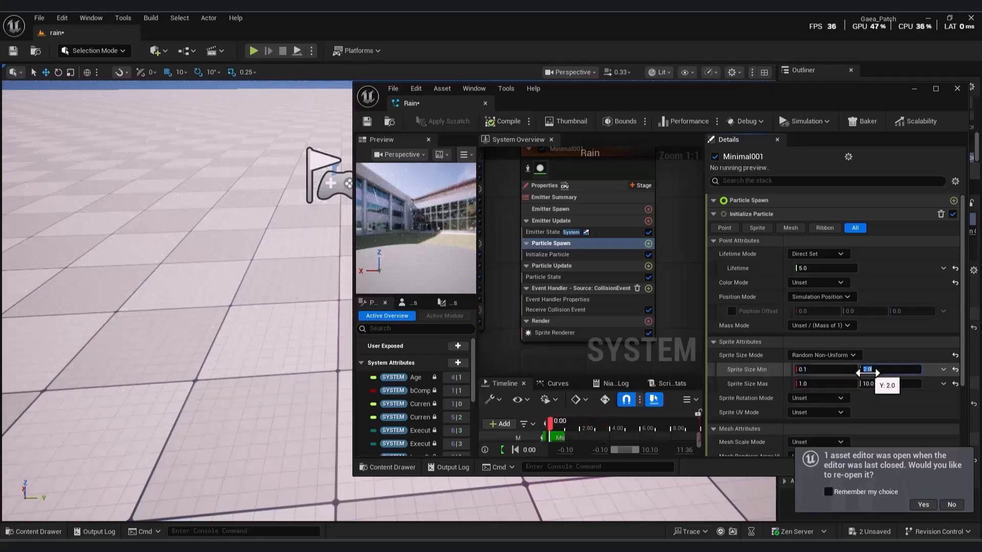
{"action": "left_click", "coordinate": [878, 380]}
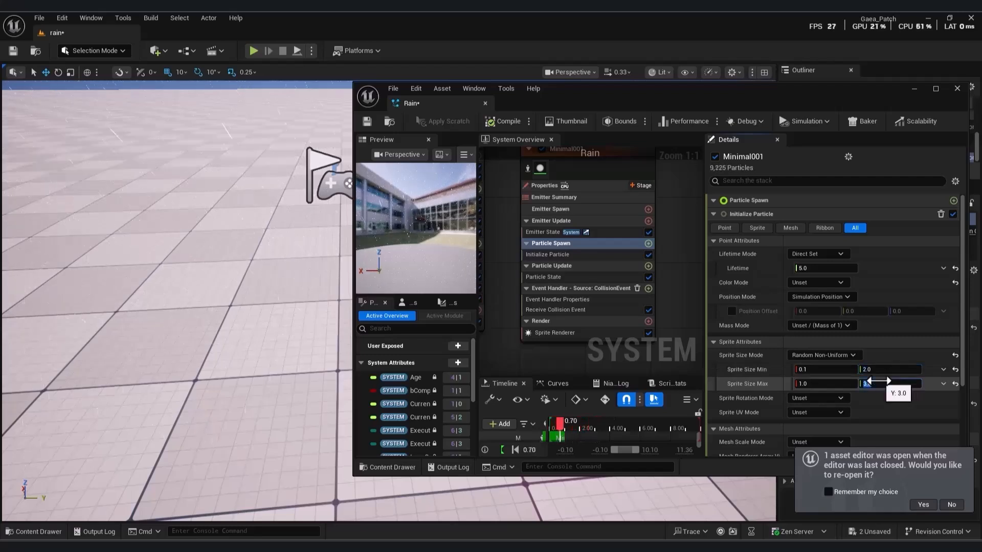
{"action": "right_click_drag", "start_coordinate": [246, 373], "coordinate": [438, 349]}
{"action": "key", "text": "s"}
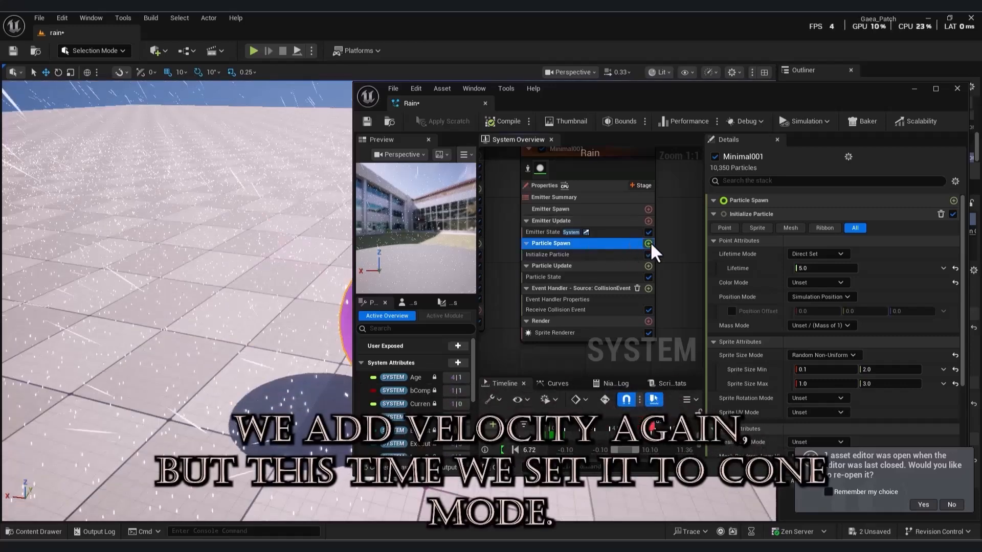
- Add an Add Velocity module to the second emitter's Particle Spawn and resolve its missing SolveForcesAndVelocity dependency
{"action": "left_click", "coordinate": [648, 244]}
{"action": "type", "text": "ش"}
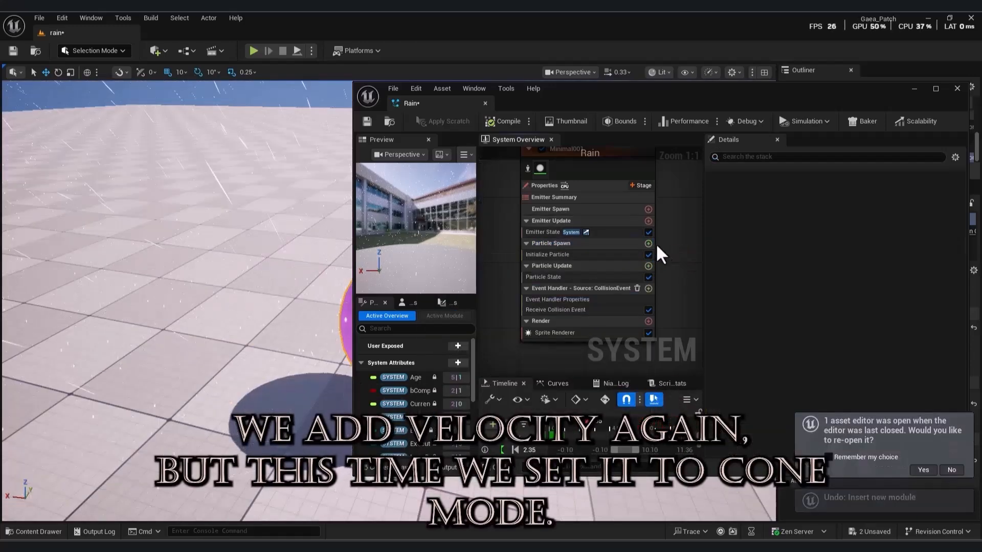
{"action": "left_click", "coordinate": [649, 244]}
{"action": "type", "text": "add"}
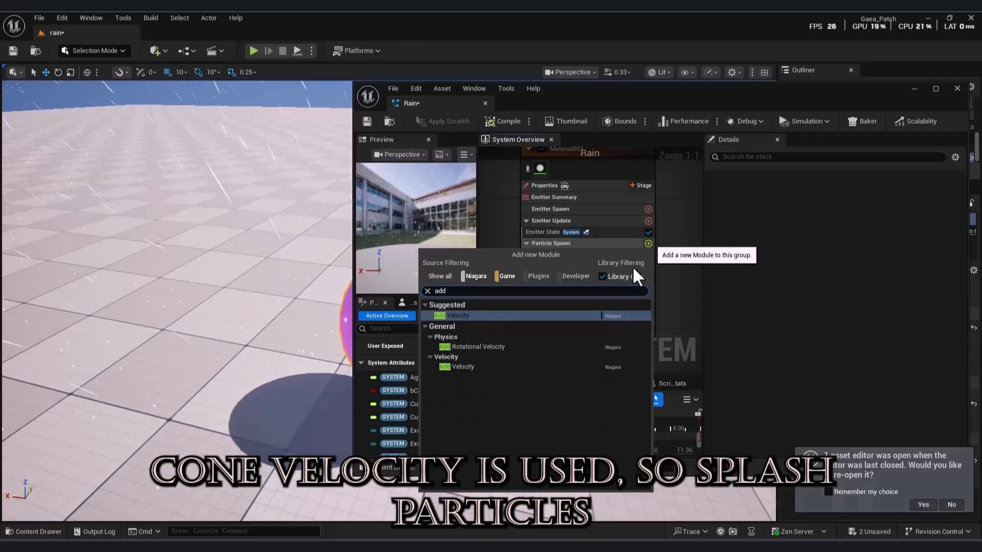
{"action": "left_click", "coordinate": [550, 315]}
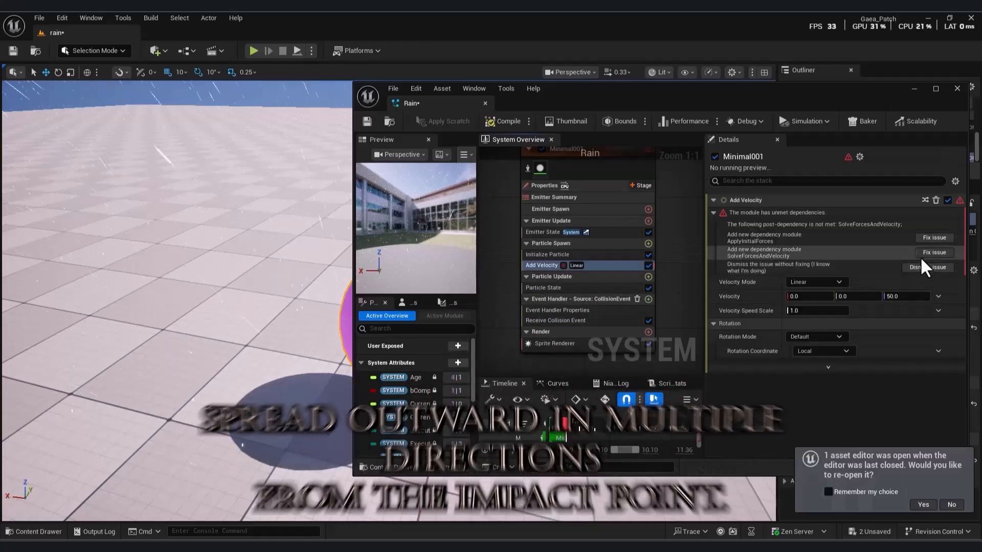
{"action": "left_click", "coordinate": [925, 252]}
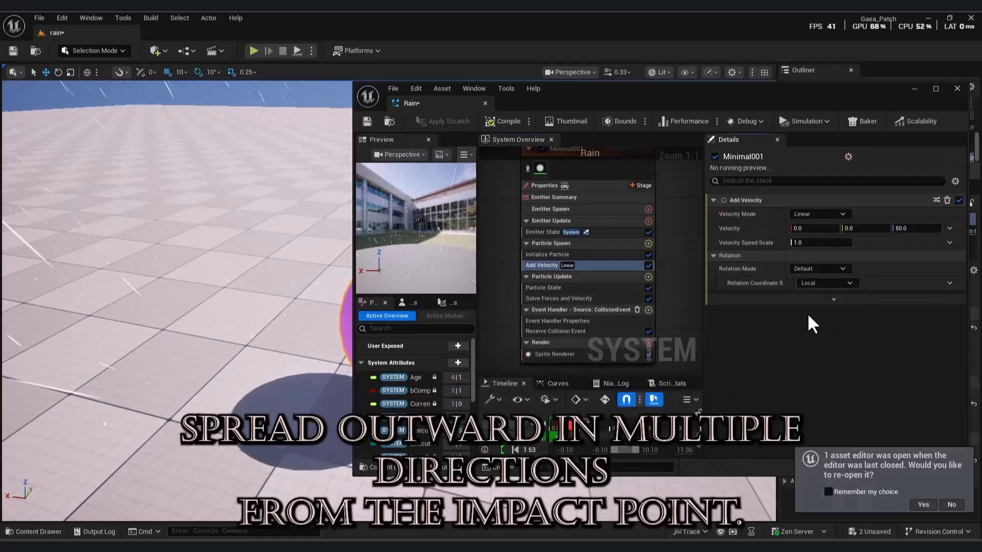
- Set the splash emitter's Velocity Mode to In Cone and its Velocity Speed to 50
{"action": "left_click", "coordinate": [824, 215]}
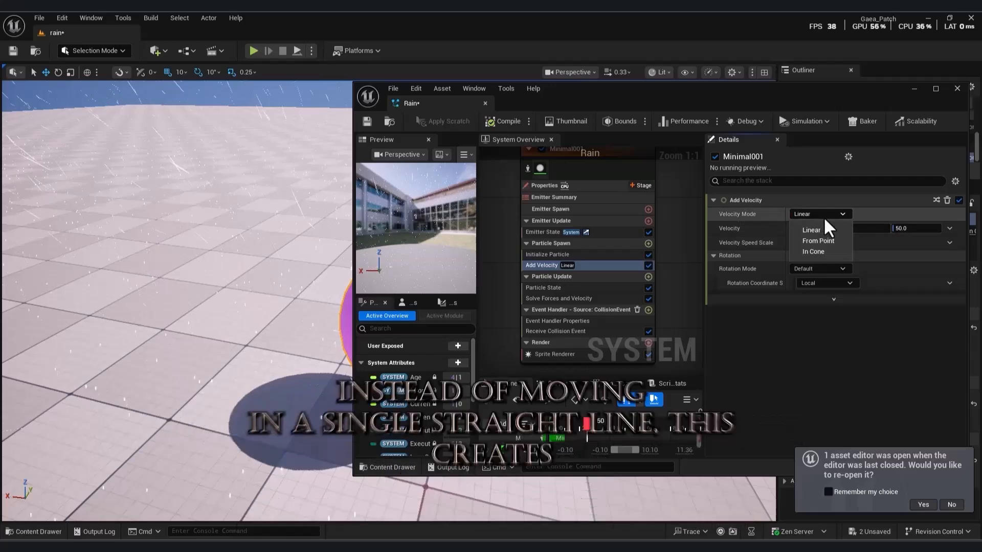
{"action": "left_click", "coordinate": [818, 251]}
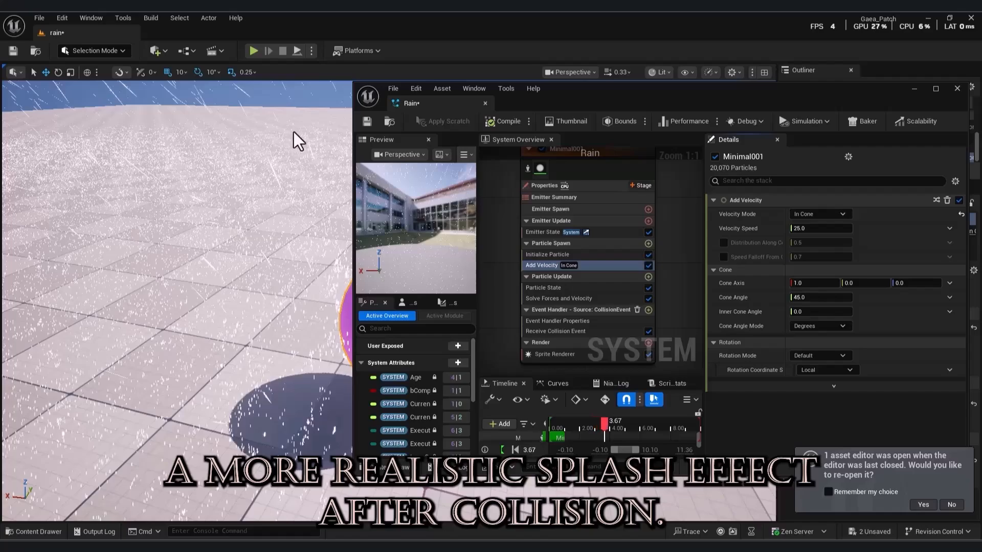
{"action": "left_click", "coordinate": [280, 290]}
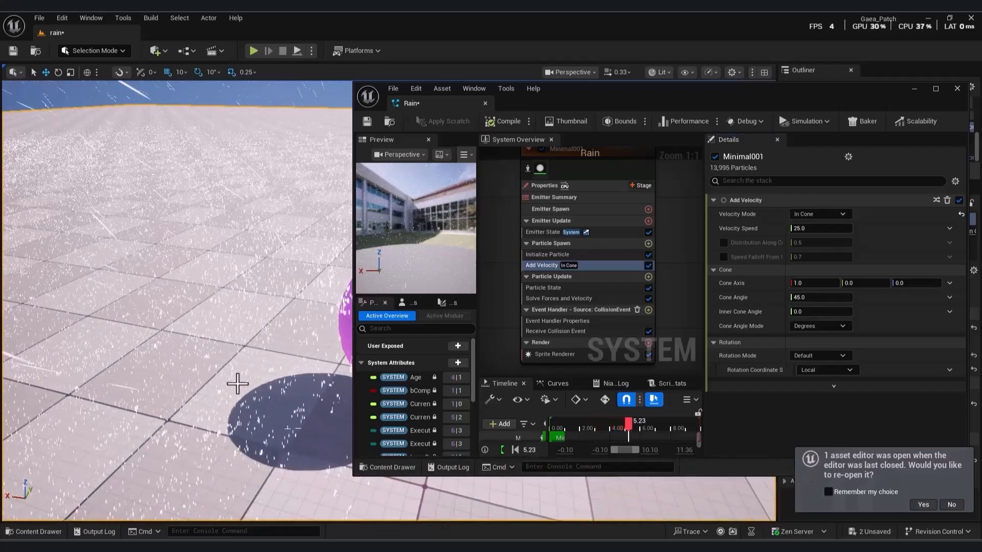
{"action": "left_click", "coordinate": [813, 229]}
{"action": "type", "text": "50"}
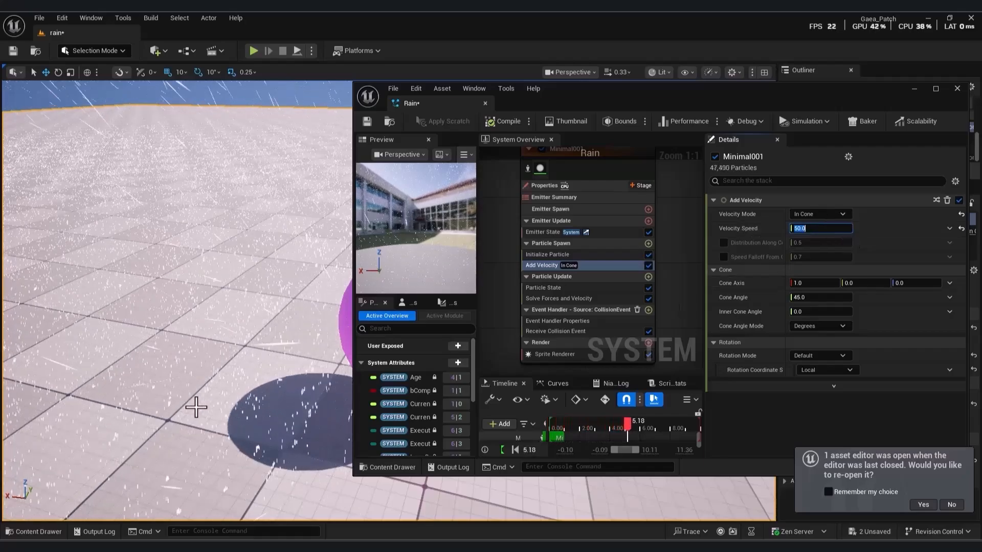
- Add a Gravity Force module to the splash emitter's Particle Update and set its Z gravity to -300
{"action": "left_click", "coordinate": [649, 277]}
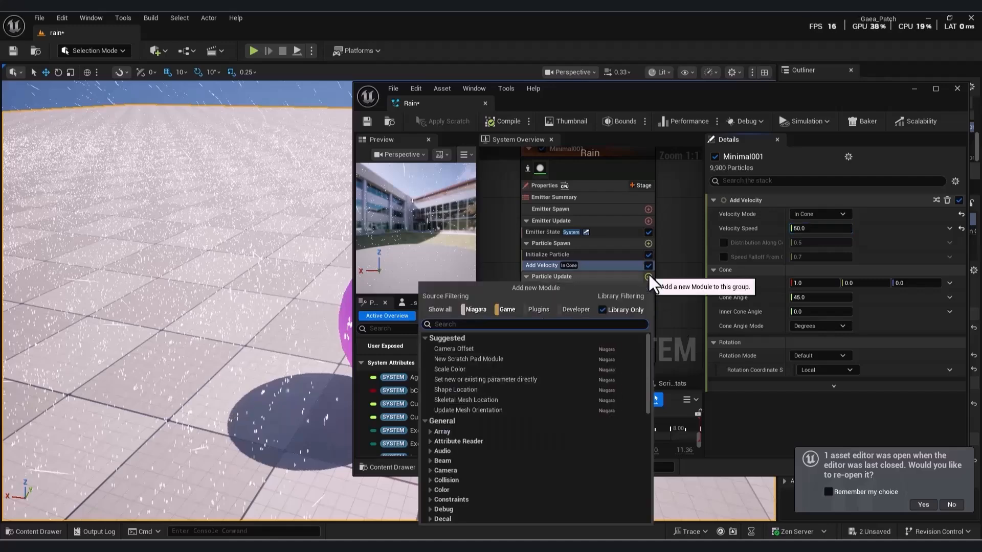
{"action": "type", "text": "gra"}
{"action": "left_click", "coordinate": [513, 386]}
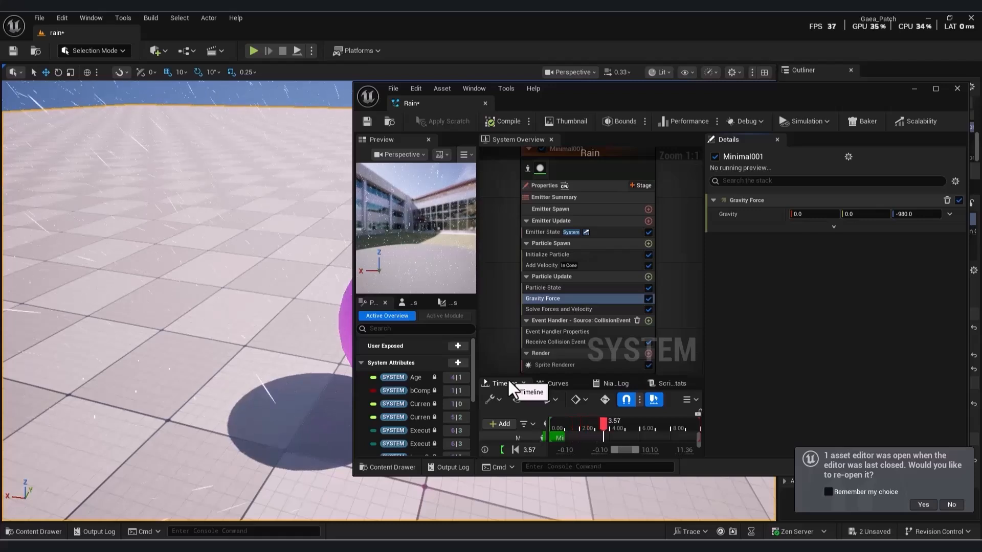
{"action": "left_click_drag", "start_coordinate": [745, 93], "coordinate": [741, 117]}
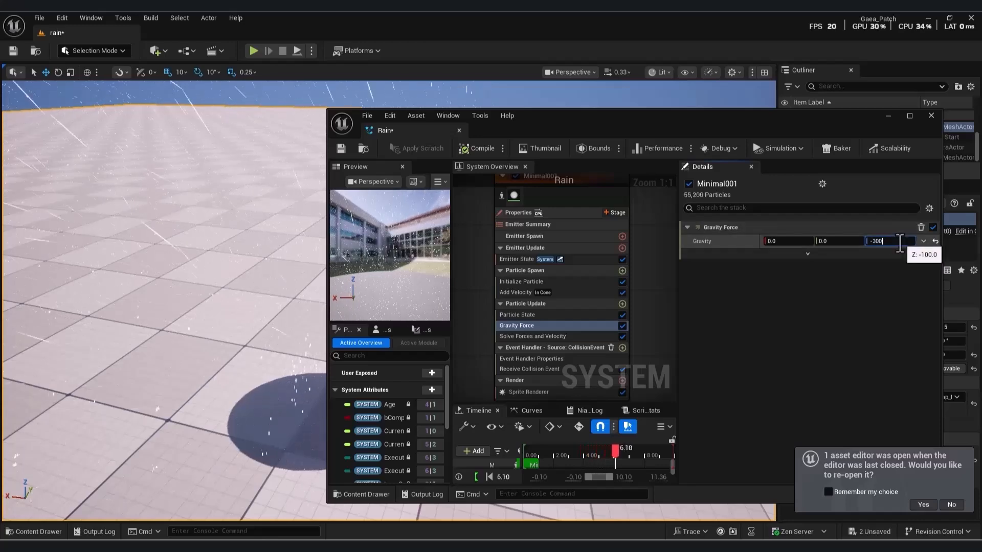
{"action": "left_click_drag", "start_coordinate": [751, 119], "coordinate": [788, 363]}
- Inspect the splashes in the level and set the Add Velocity module's Velocity Speed to 150
{"action": "mouse_move", "coordinate": [558, 277]}
{"action": "right_mouse_down"}
{"action": "mouse_move", "coordinate": [578, 317]}
{"action": "mouse_move", "coordinate": [504, 279]}
{"action": "mouse_move", "coordinate": [541, 279]}
{"action": "right_mouse_up"}
{"action": "key", "text": "w"}
{"action": "key", "text": "s"}
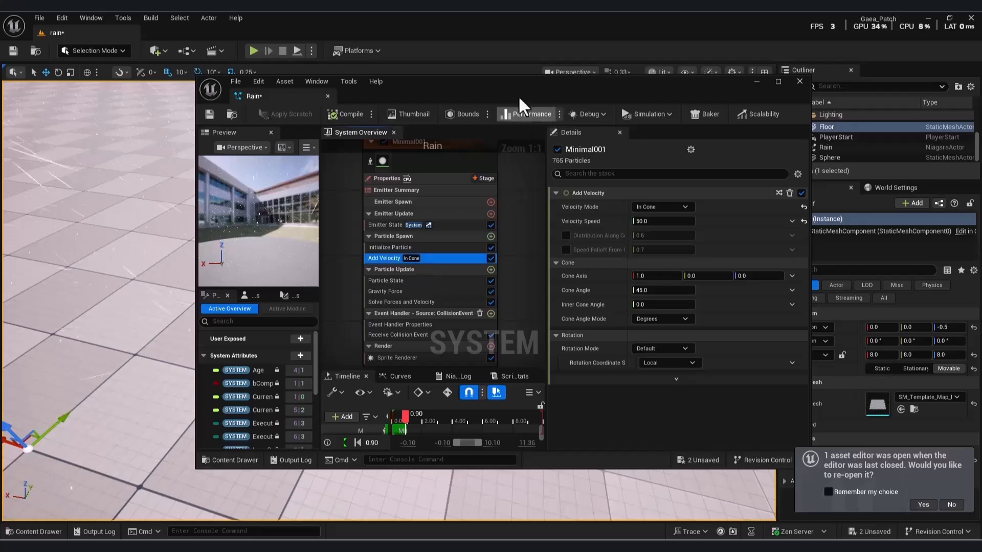
{"action": "left_click_drag", "start_coordinate": [519, 105], "coordinate": [811, 126]}
{"action": "left_click", "coordinate": [925, 261]}
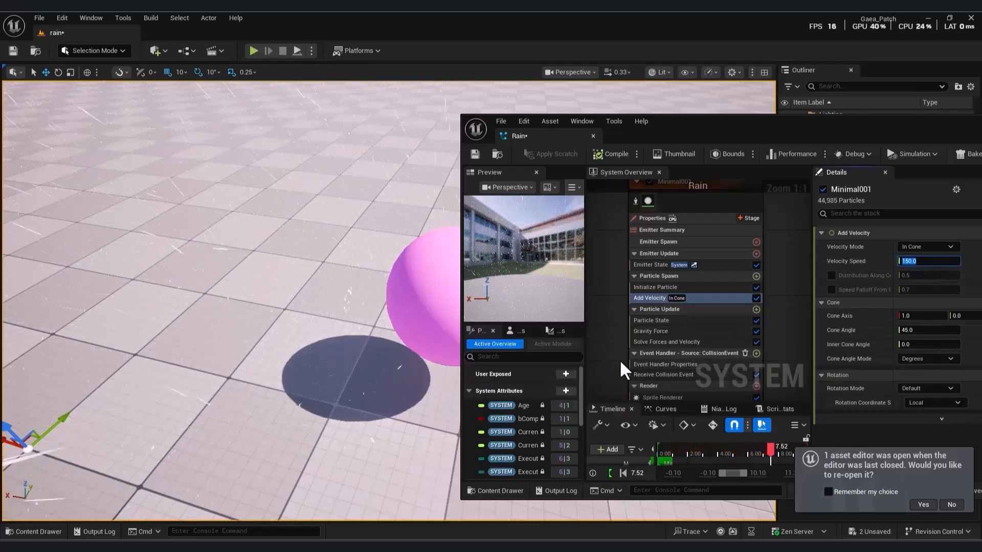
- Set the Alignment of the splash emitter's Sprite Renderer to Velocity Aligned
{"action": "right_click_drag", "start_coordinate": [620, 362], "coordinate": [612, 287]}
{"action": "left_click", "coordinate": [661, 323]}
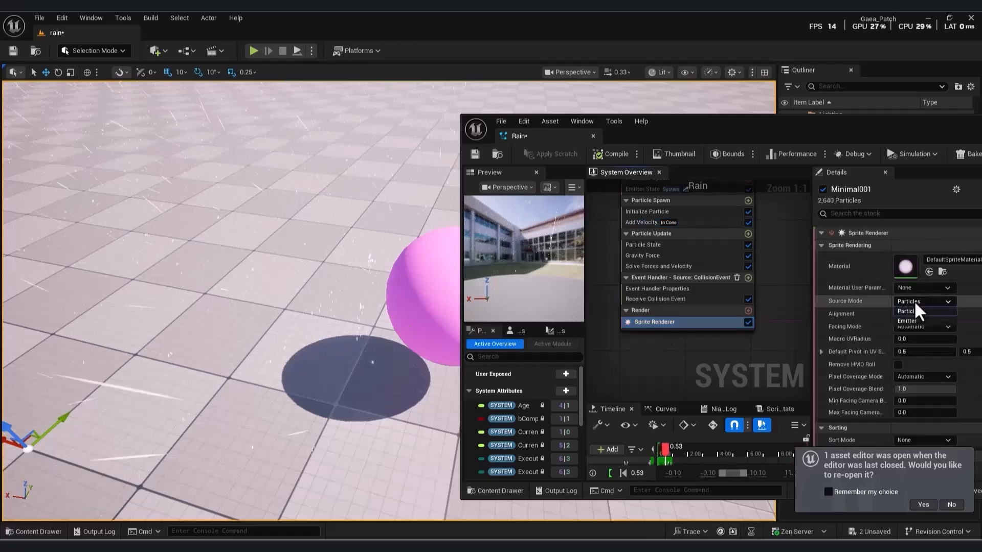
{"action": "left_click", "coordinate": [920, 314]}
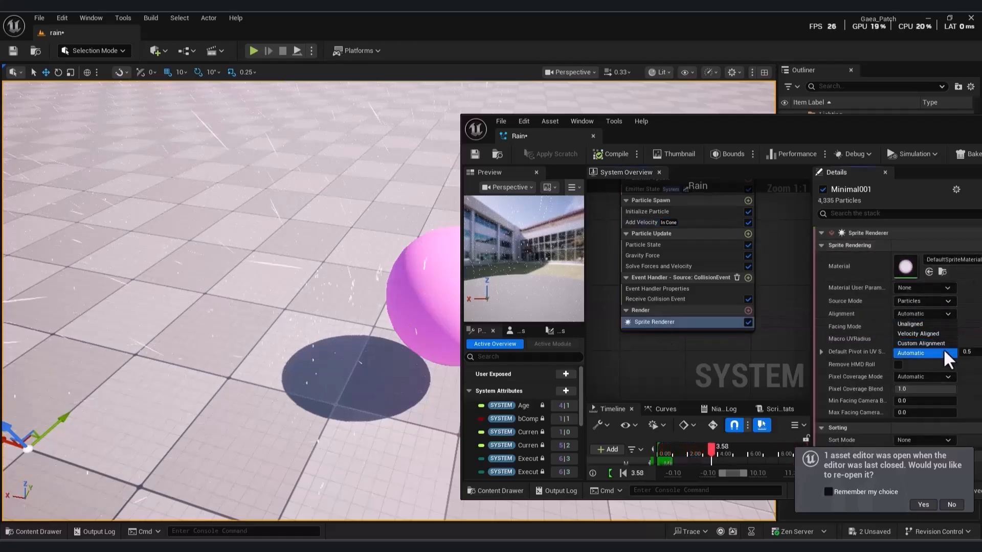
{"action": "left_click", "coordinate": [928, 333]}
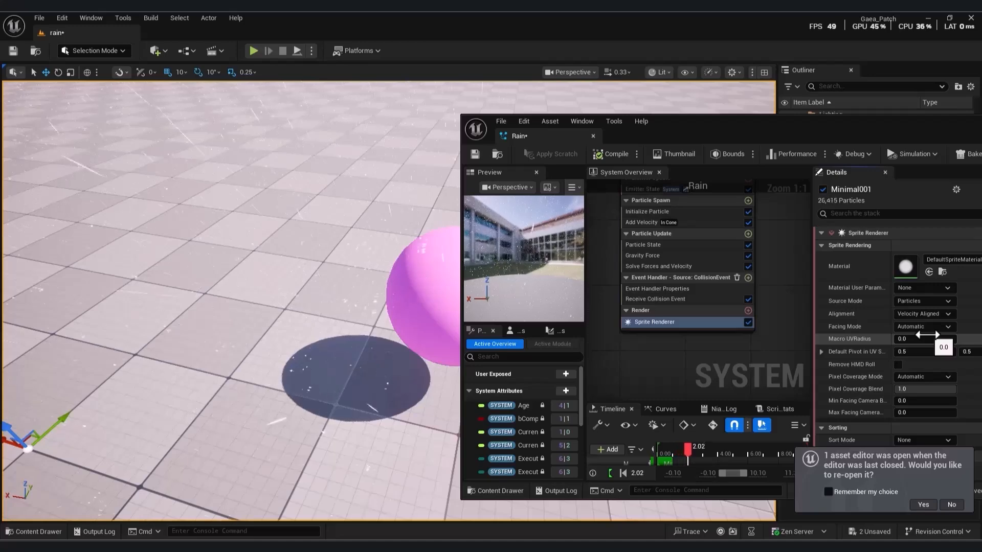
- Examine the splashes on the floor and around the sphere in the level from several distances and angles
{"action": "right_click_drag", "start_coordinate": [291, 282], "coordinate": [349, 302]}
{"action": "key", "text": "s"}
{"action": "key", "text": "w"}
{"action": "left_click_drag", "start_coordinate": [304, 238], "coordinate": [220, 317]}
{"action": "mouse_move", "coordinate": [290, 339]}
{"action": "right_mouse_down"}
{"action": "mouse_move", "coordinate": [250, 327]}
{"action": "mouse_move", "coordinate": [154, 365]}
{"action": "mouse_move", "coordinate": [153, 327]}
{"action": "mouse_move", "coordinate": [220, 302]}
{"action": "mouse_move", "coordinate": [281, 297]}
{"action": "mouse_move", "coordinate": [286, 327]}
{"action": "right_mouse_up"}
{"action": "key", "text": "w"}
{"action": "key", "text": "s"}
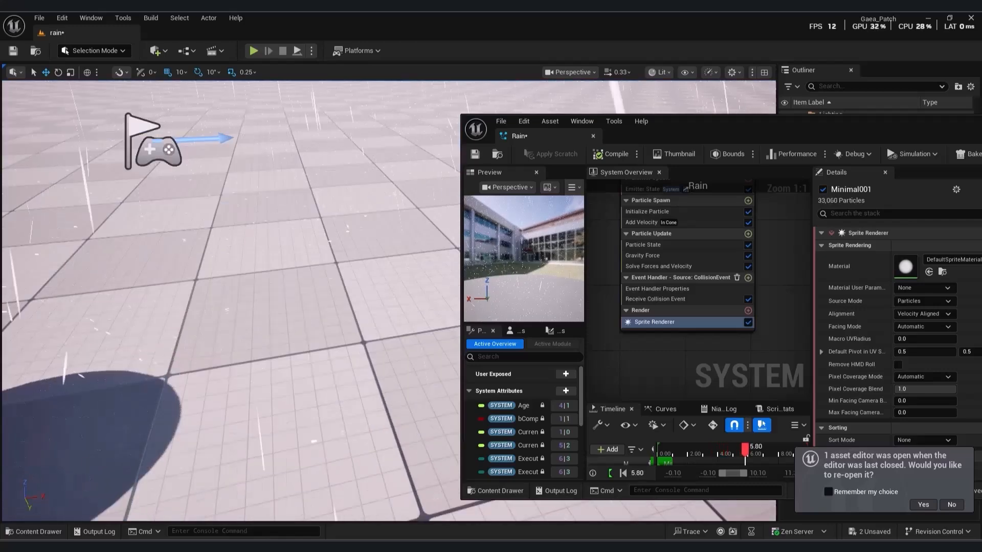
{"action": "key", "text": "w"}
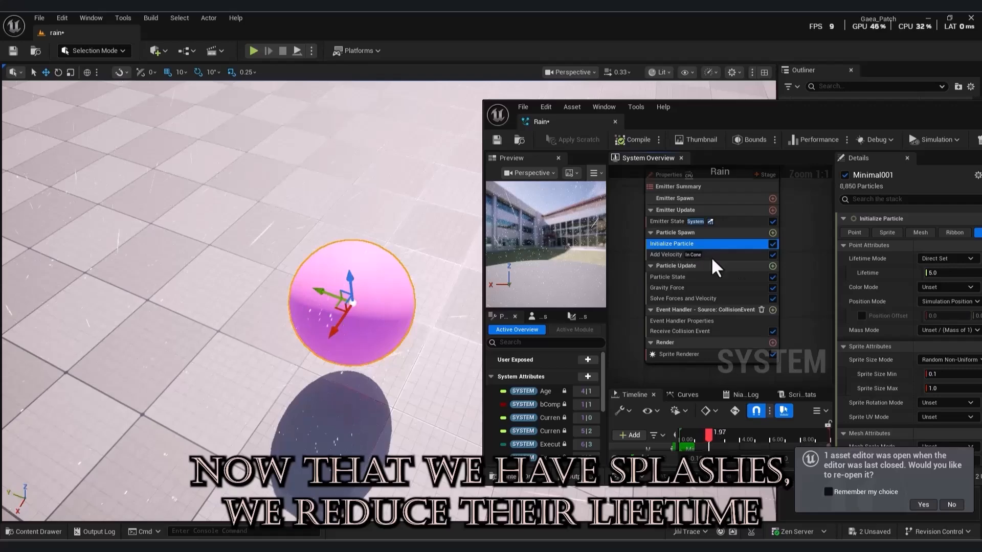
- Try shorter Lifetime values of 1, 0.5 and 0.25 in the splash emitter's Initialize Particle and check the splashes in the level
{"action": "left_click", "coordinate": [939, 272]}
{"action": "type", "text": "1"}
{"action": "key", "text": "Return"}
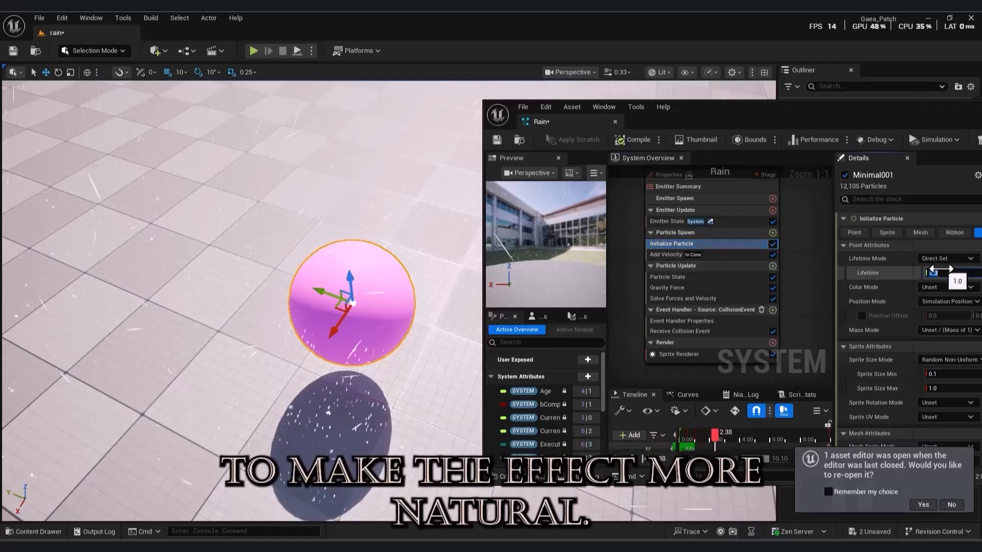
{"action": "type", "text": "0.5"}
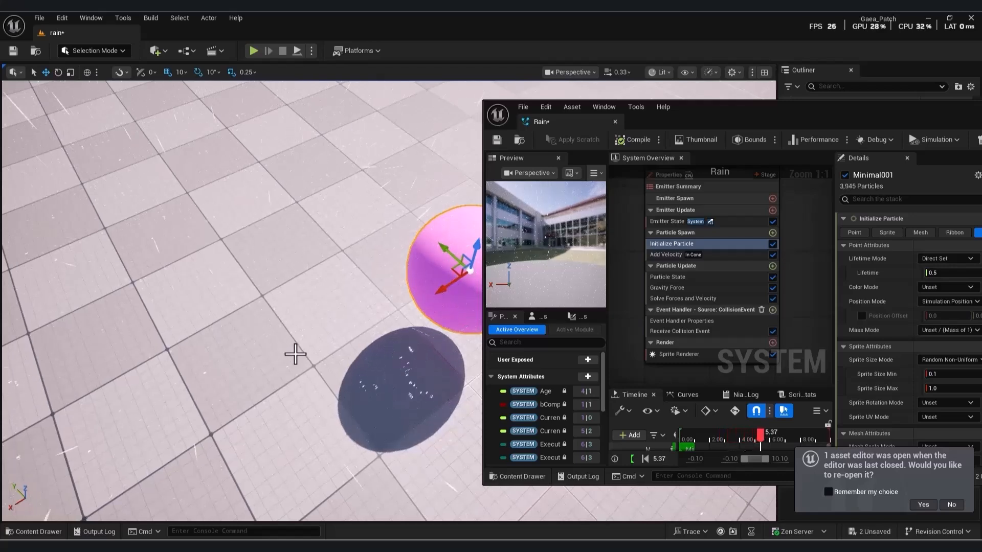
{"action": "left_click", "coordinate": [940, 272]}
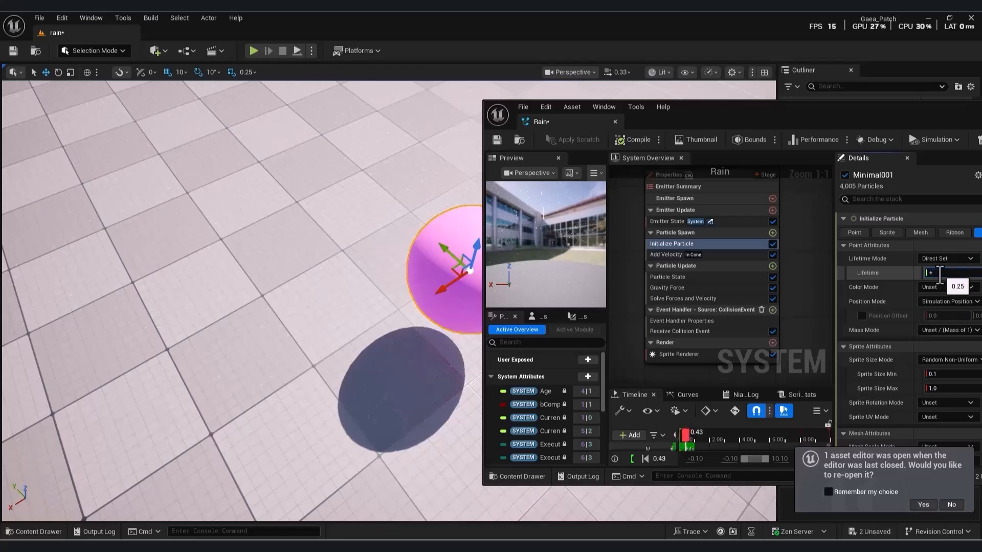
{"action": "type", "text": "0.25"}
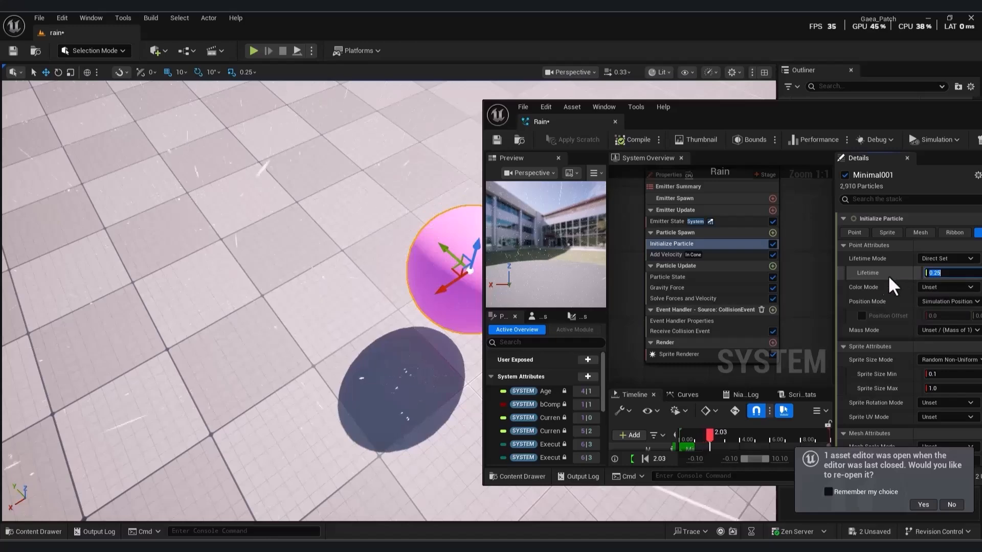
{"action": "right_click_drag", "start_coordinate": [348, 285], "coordinate": [215, 245]}
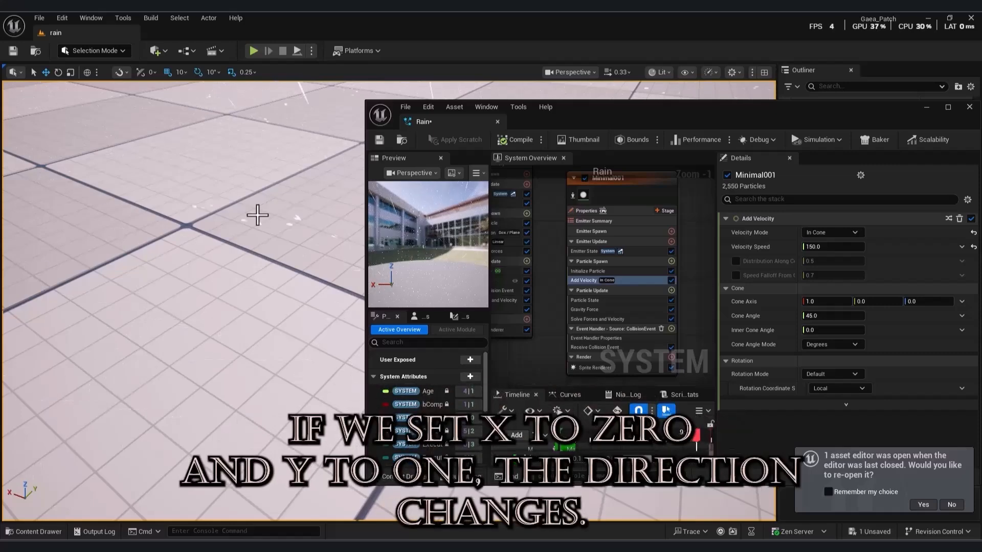
- Try a sideways splash direction by setting the Add Velocity module's Cone Axis to X 0 and Y 1
{"action": "left_click", "coordinate": [825, 303]}
{"action": "type", "text": "0"}
{"action": "left_click", "coordinate": [870, 302]}
{"action": "type", "text": "1"}
- Set the splash emitter's Cone Axis to 0, 0, 1, followed by 1 on all three axes
{"action": "left_click", "coordinate": [832, 303]}
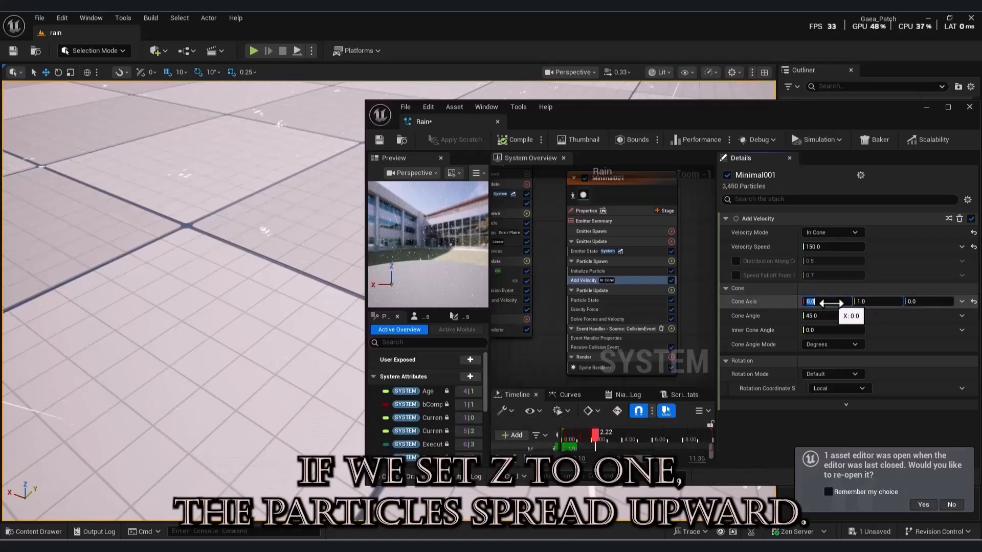
{"action": "left_click", "coordinate": [877, 303]}
{"action": "type", "text": "0"}
{"action": "left_click", "coordinate": [915, 302]}
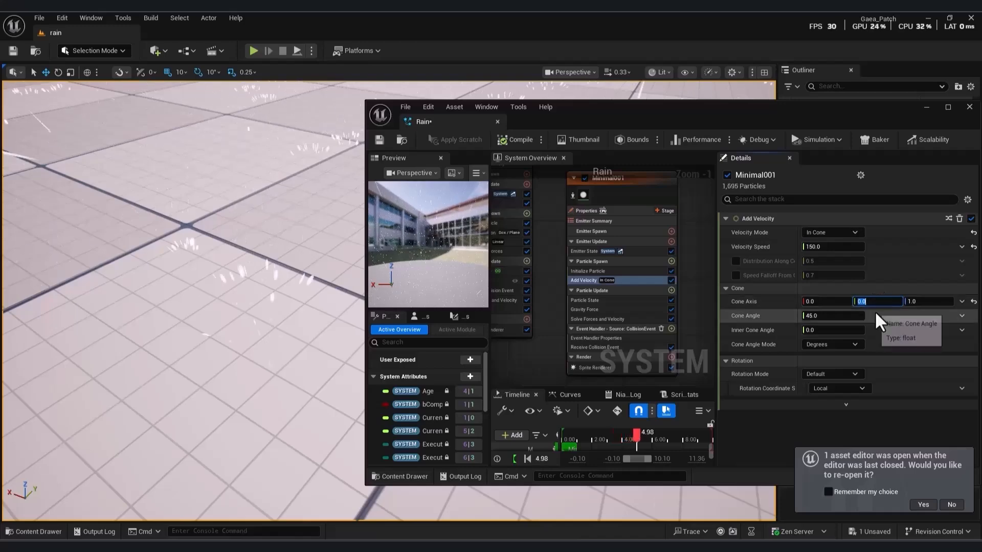
{"action": "type", "text": "1"}
{"action": "key", "text": "Return"}
- Try Cone Angle values of 20, 2 and 90 and a Velocity Speed of 300 for the splashes
{"action": "left_click", "coordinate": [840, 316]}
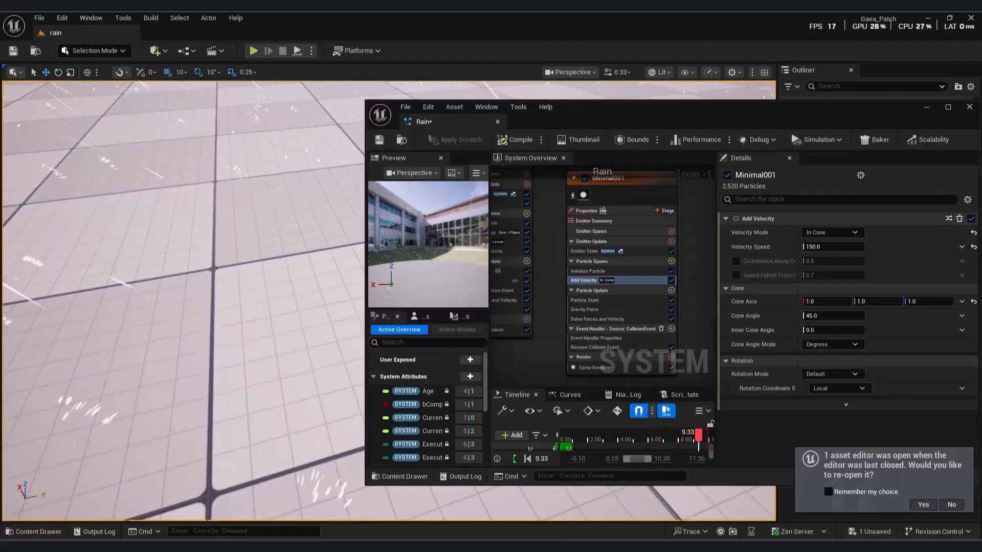
{"action": "left_click", "coordinate": [841, 316]}
{"action": "type", "text": "20"}
{"action": "type", "text": "2"}
{"action": "key", "text": "Return"}
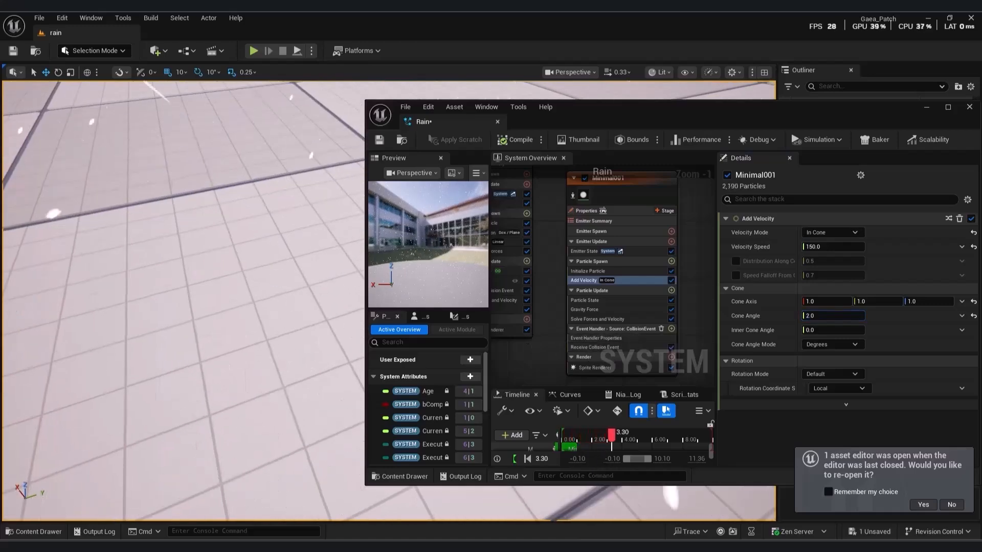
{"action": "type", "text": "90"}
{"action": "key", "text": "Return"}
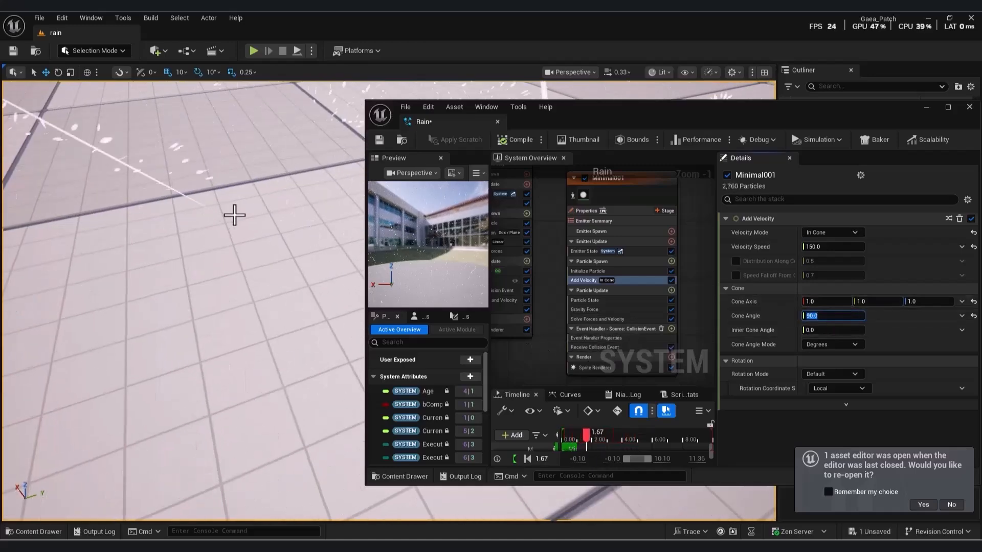
{"action": "right_click_drag", "start_coordinate": [235, 214], "coordinate": [184, 194]}
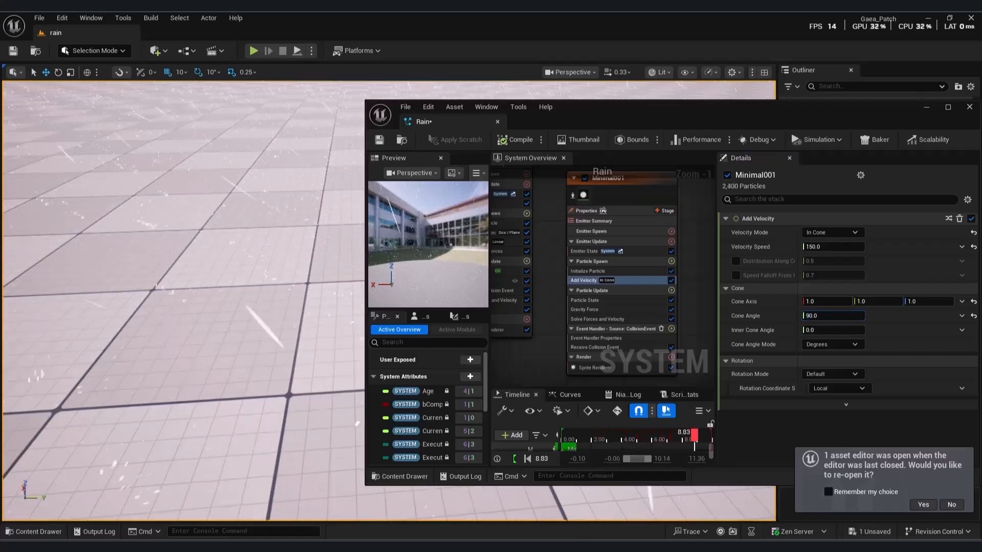
{"action": "left_click", "coordinate": [829, 247]}
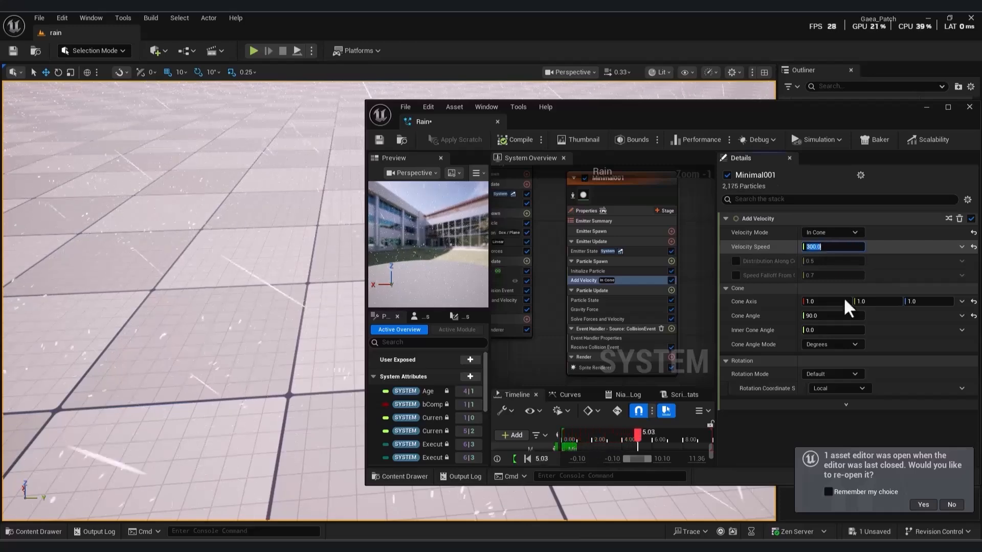
- Set both the Inner Cone Angle and the Cone Angle of the splash emitter's Add Velocity module to 30
{"action": "left_click", "coordinate": [827, 316]}
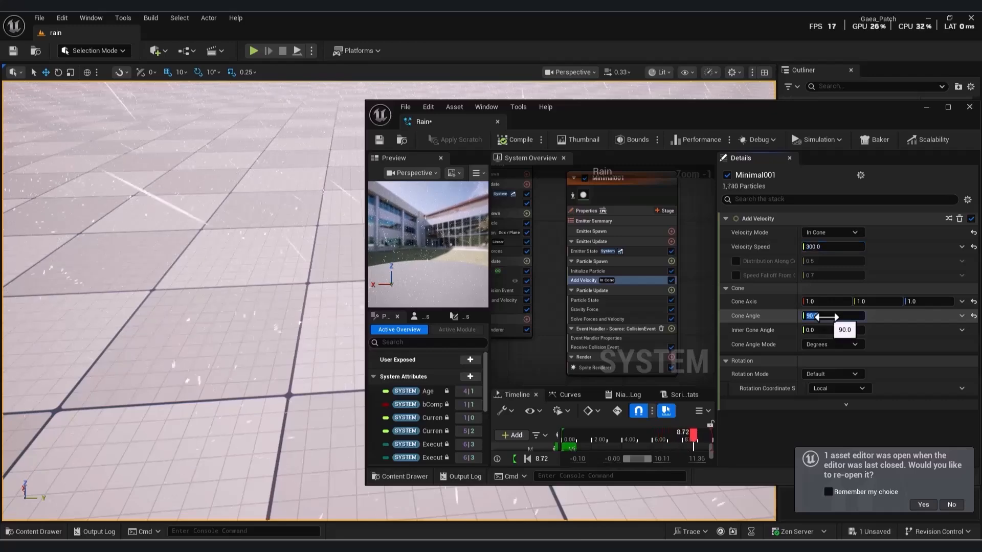
{"action": "left_click", "coordinate": [820, 333]}
{"action": "type", "text": "30"}
{"action": "key", "text": "Return"}
{"action": "left_click", "coordinate": [827, 312]}
{"action": "type", "text": "30"}
{"action": "key", "text": "Return"}
- Set the splashes' Velocity Speed to 120 and point the Cone Axis straight up with X 0 and Y 0
{"action": "left_click", "coordinate": [833, 244]}
{"action": "type", "text": "120"}
{"action": "right_click_drag", "start_coordinate": [302, 330], "coordinate": [281, 342]}
{"action": "left_click", "coordinate": [826, 301]}
{"action": "type", "text": "0"}
{"action": "key", "text": "Tab"}
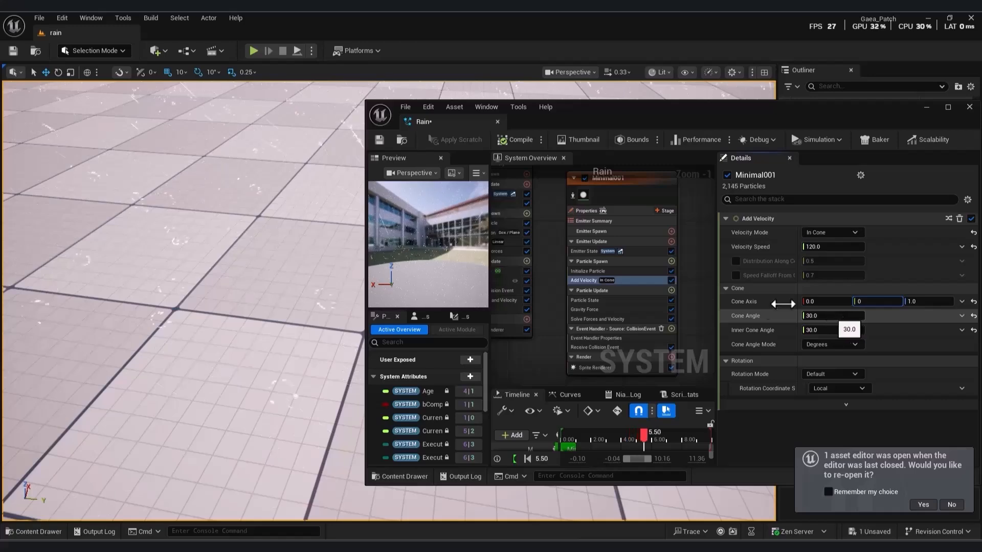
- Set the Z gravity of the splash emitter's Gravity Force module to -900
{"action": "left_click", "coordinate": [632, 309]}
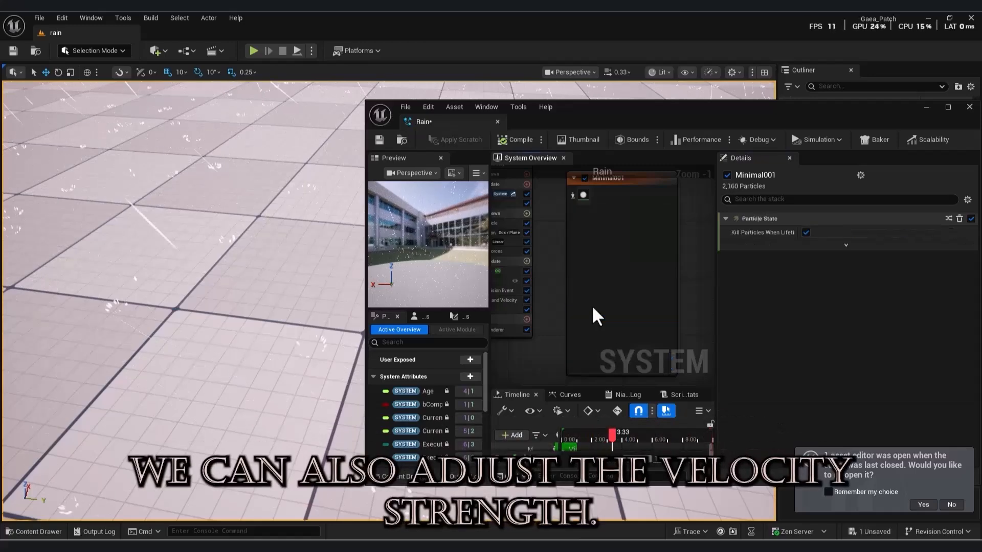
{"action": "left_click", "coordinate": [930, 233]}
{"action": "type", "text": "-90"}
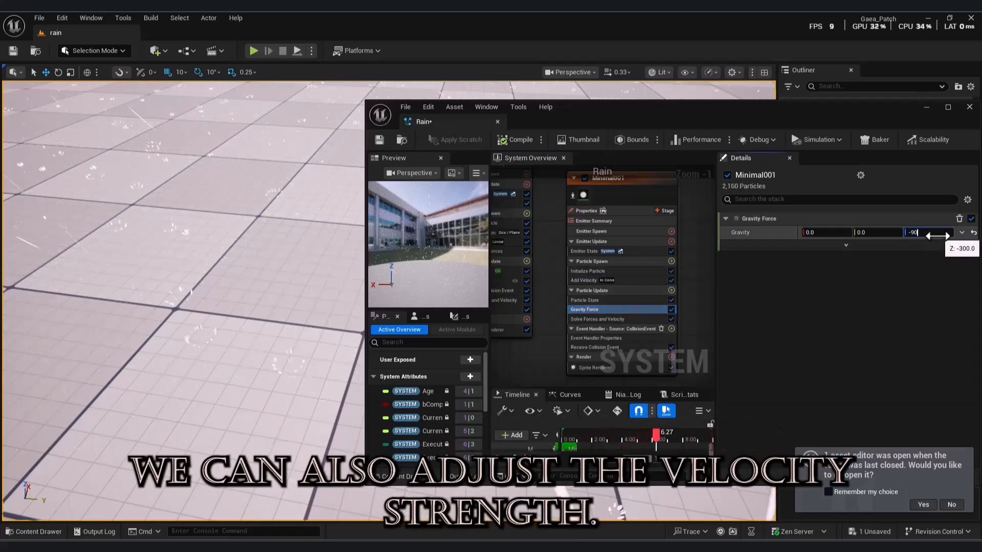
{"action": "type", "text": "0"}
{"action": "key", "text": "Return"}
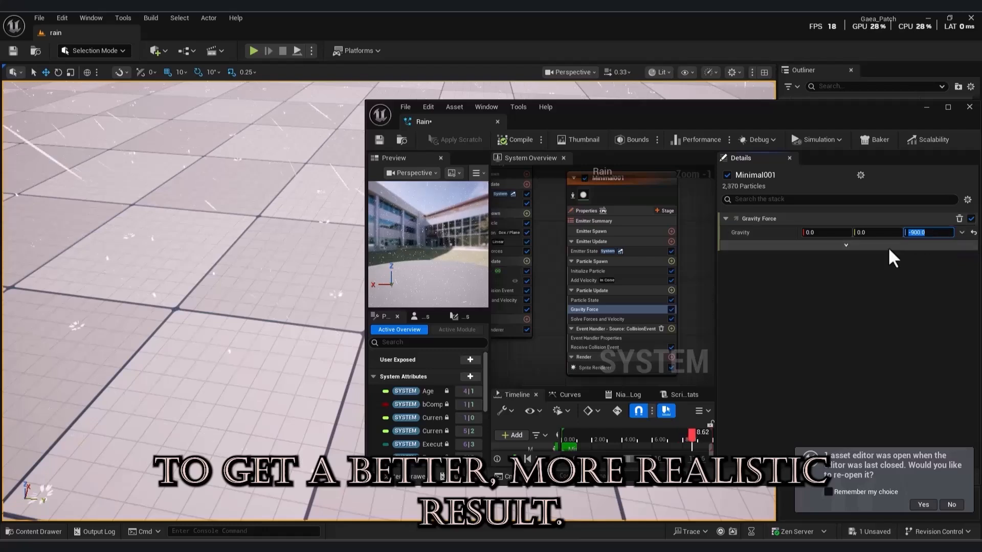
- Set the Lifetime in the splash emitter's Initialize Particle module to 0.5
{"action": "left_click", "coordinate": [589, 271]}
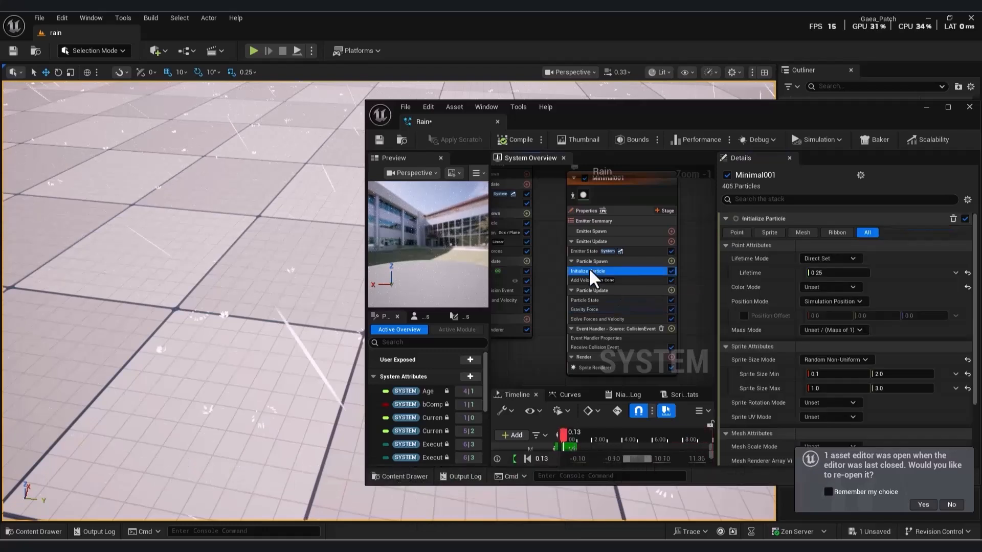
{"action": "left_click", "coordinate": [849, 277]}
{"action": "type", "text": "0.5"}
{"action": "key", "text": "Return"}
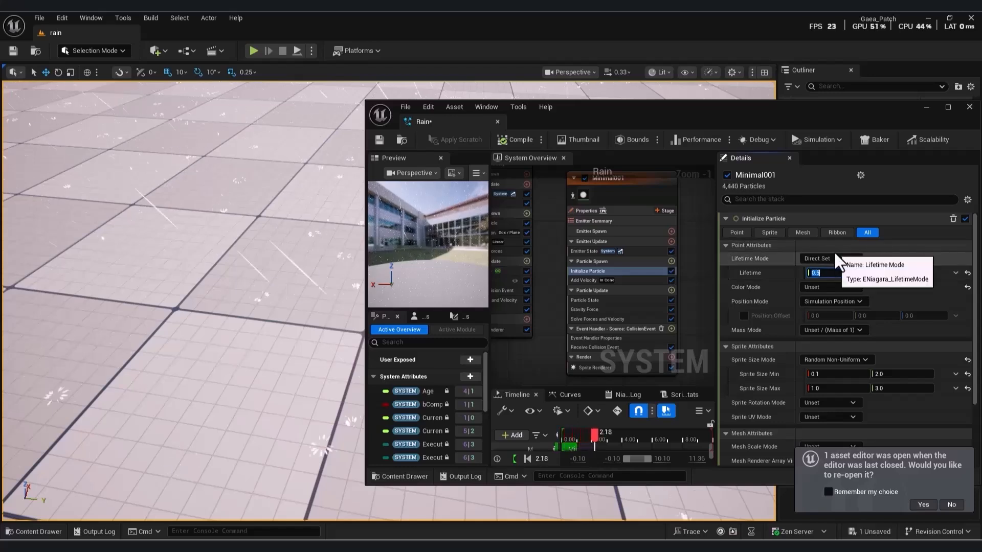
- Set the splashes' Sprite Size Min Y to 1.5 and Sprite Size Max Y to 2.0, and check the rain in the level
{"action": "left_click", "coordinate": [901, 373]}
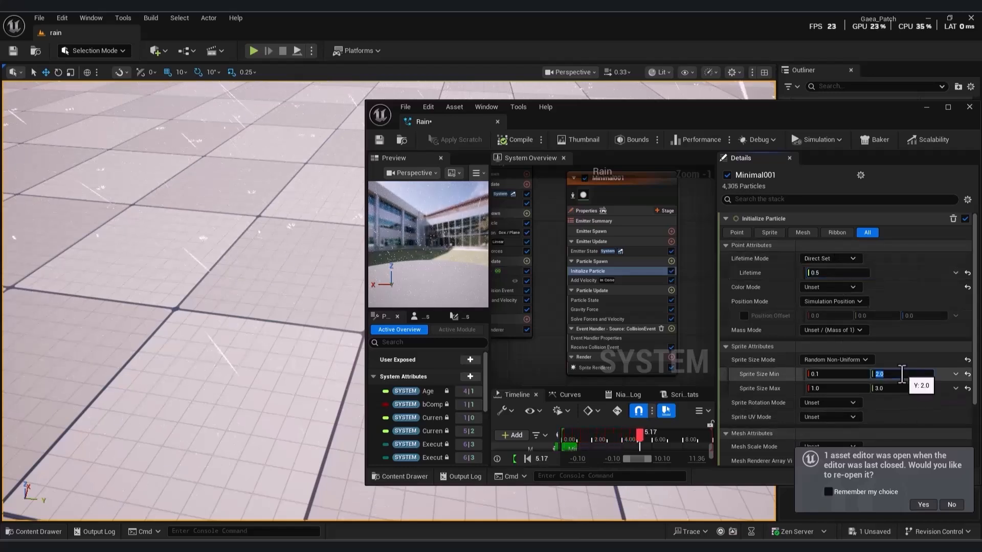
{"action": "key", "text": "Return"}
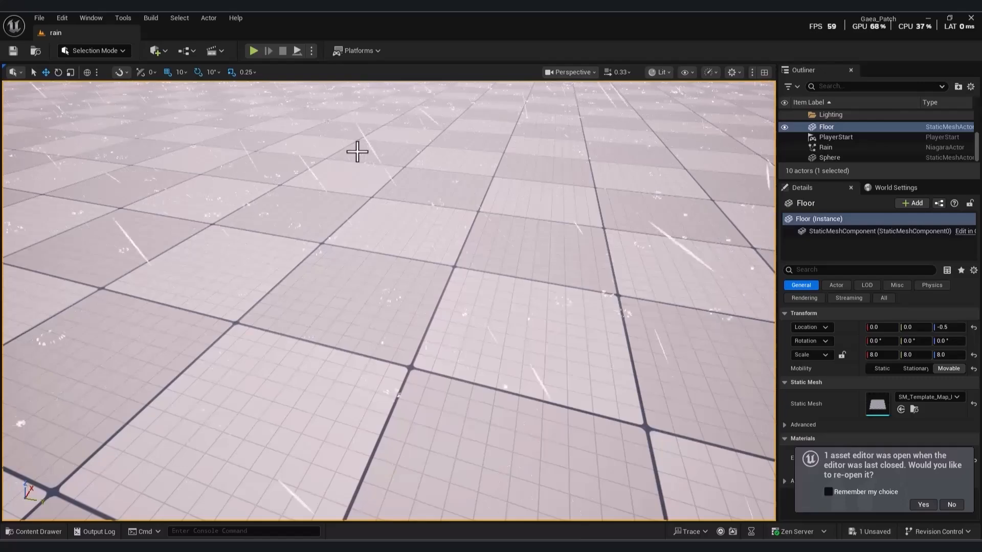
{"action": "right_click_drag", "start_coordinate": [356, 152], "coordinate": [357, 123]}
{"action": "right_click_drag", "start_coordinate": [509, 428], "coordinate": [534, 439]}
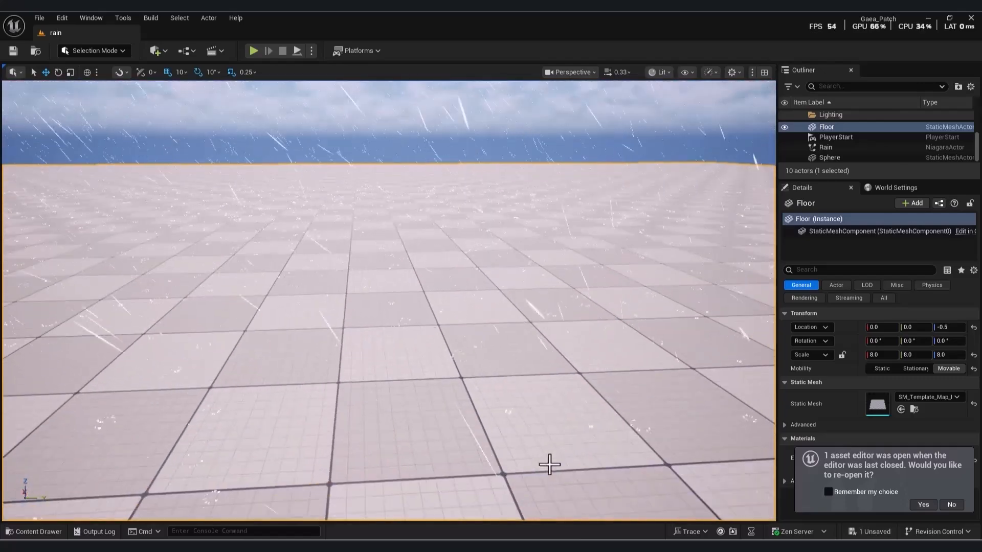
- Tilt the splashes by setting the Add Velocity module's Cone Axis Y to 2.0, and inspect them up close in the level
{"action": "left_click", "coordinate": [694, 452]}
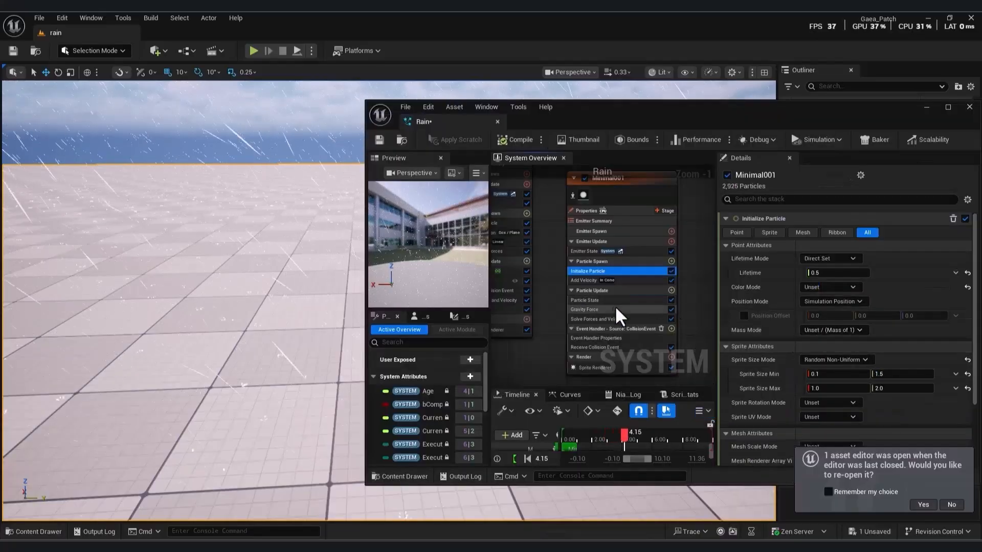
{"action": "left_click", "coordinate": [597, 300]}
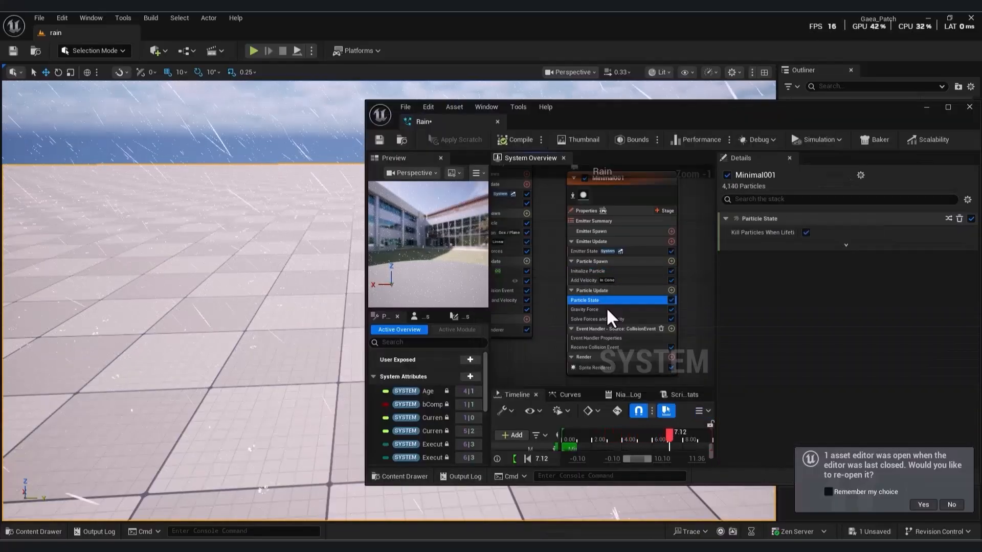
{"action": "left_click", "coordinate": [603, 292]}
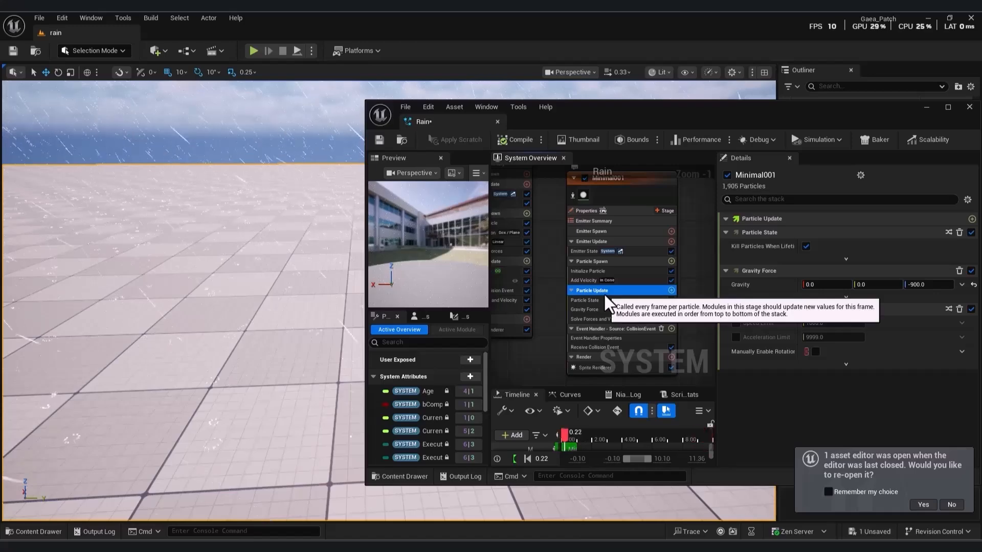
{"action": "left_click", "coordinate": [605, 282]}
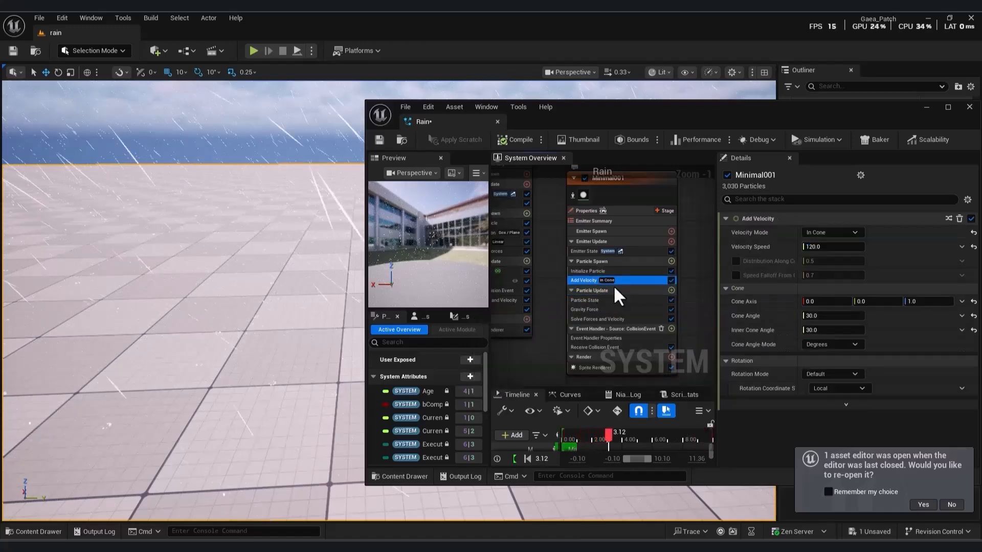
{"action": "left_click", "coordinate": [884, 301]}
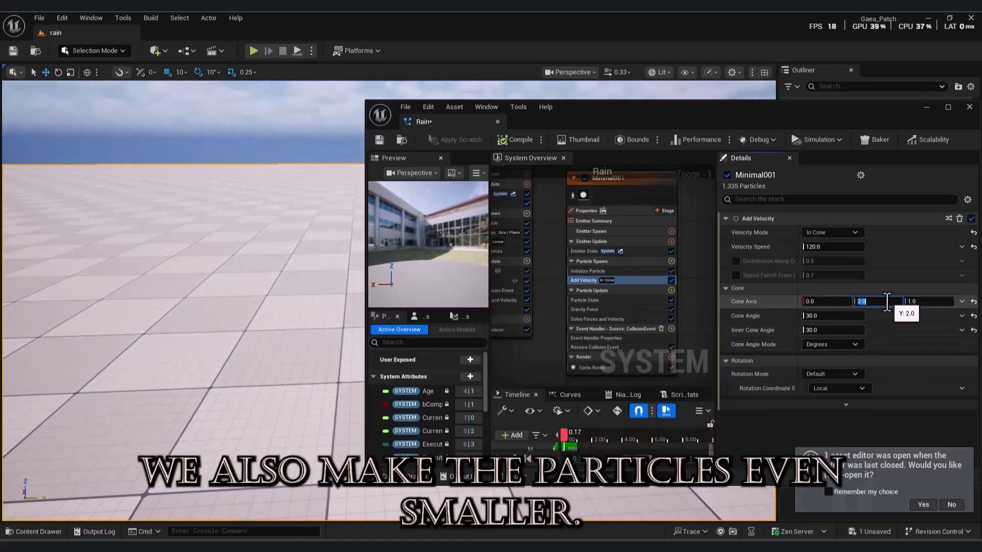
{"action": "right_click_drag", "start_coordinate": [245, 357], "coordinate": [210, 428]}
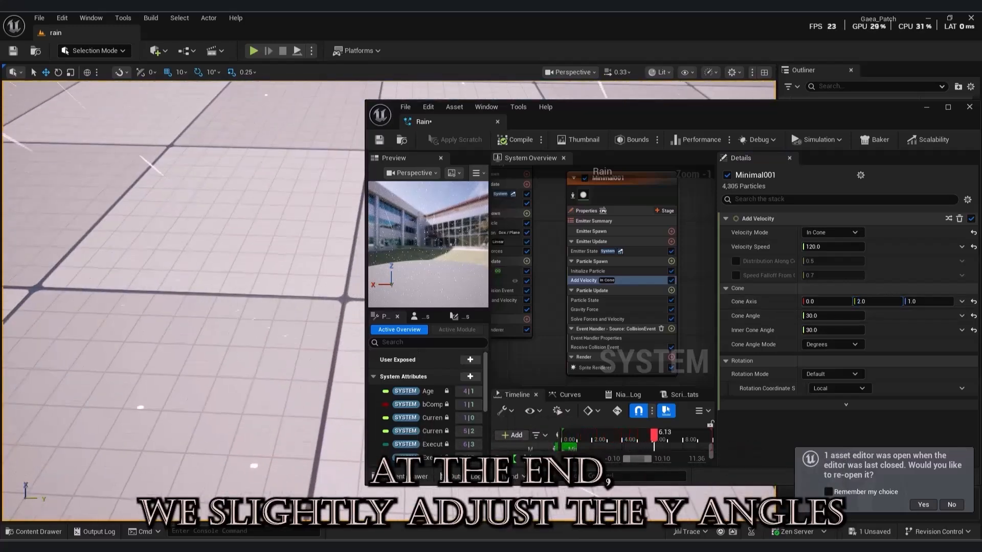
{"action": "key", "text": "w"}
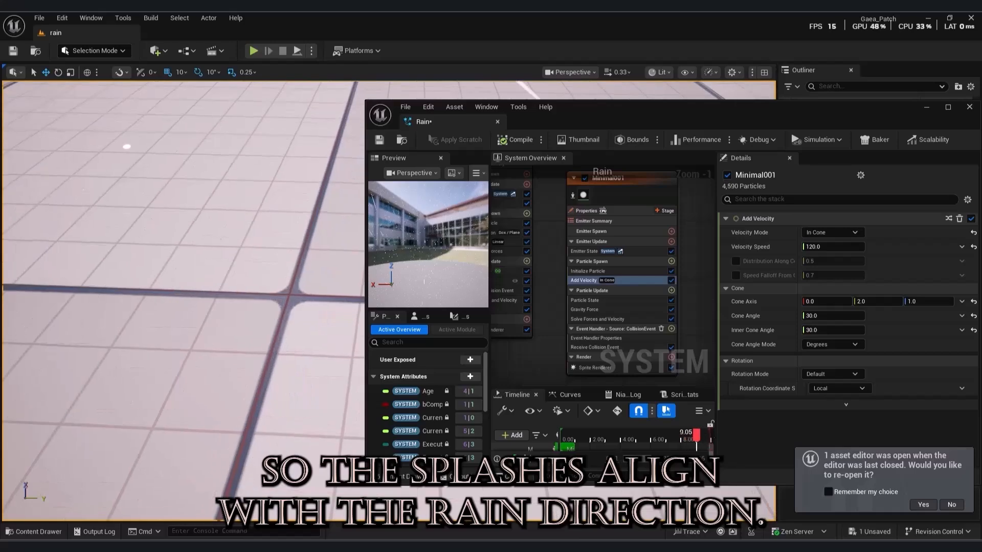
{"action": "left_click", "coordinate": [878, 302]}
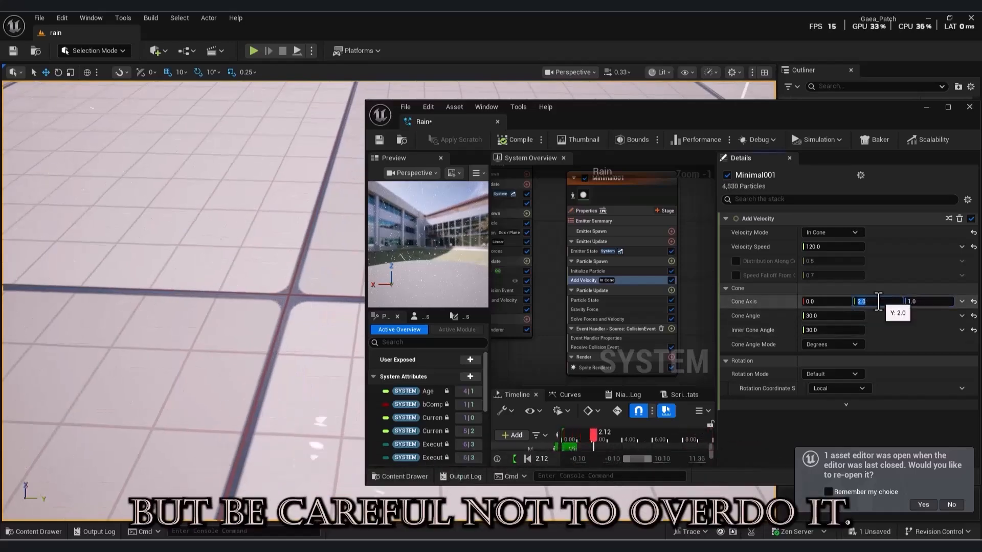
{"action": "right_click_drag", "start_coordinate": [314, 271], "coordinate": [335, 248]}
{"action": "key", "text": "s"}
{"action": "key", "text": "s"}
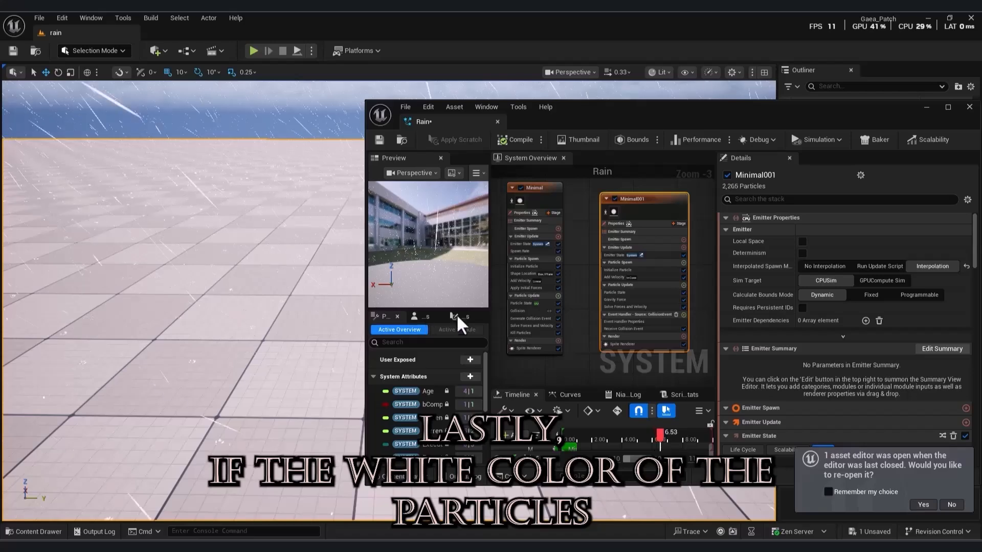
- Set the Color Mode in the rain emitter's Initialize Particle module to Direct Set
{"action": "scroll", "coordinate": [629, 287], "scroll_direction": "up", "scroll_amount": 3}
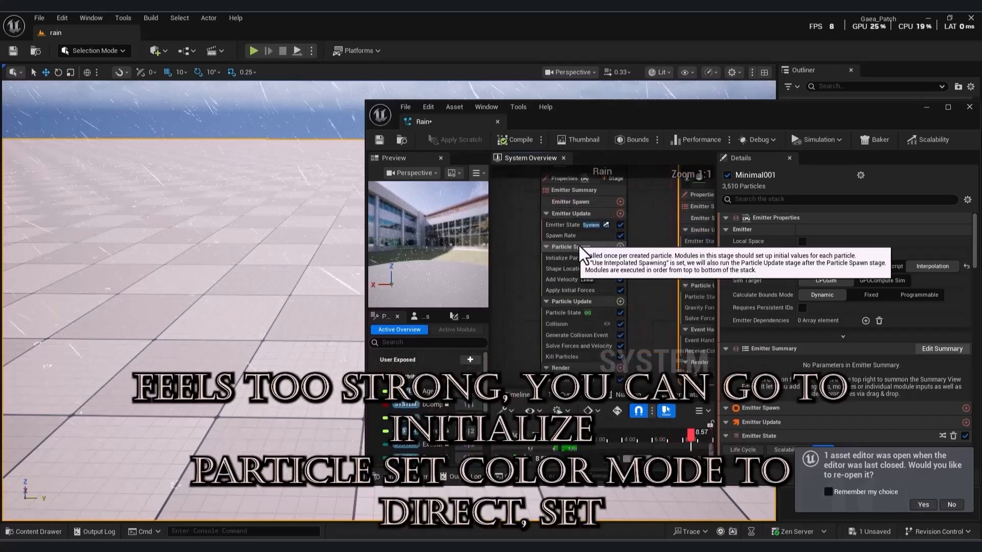
{"action": "left_click", "coordinate": [582, 269]}
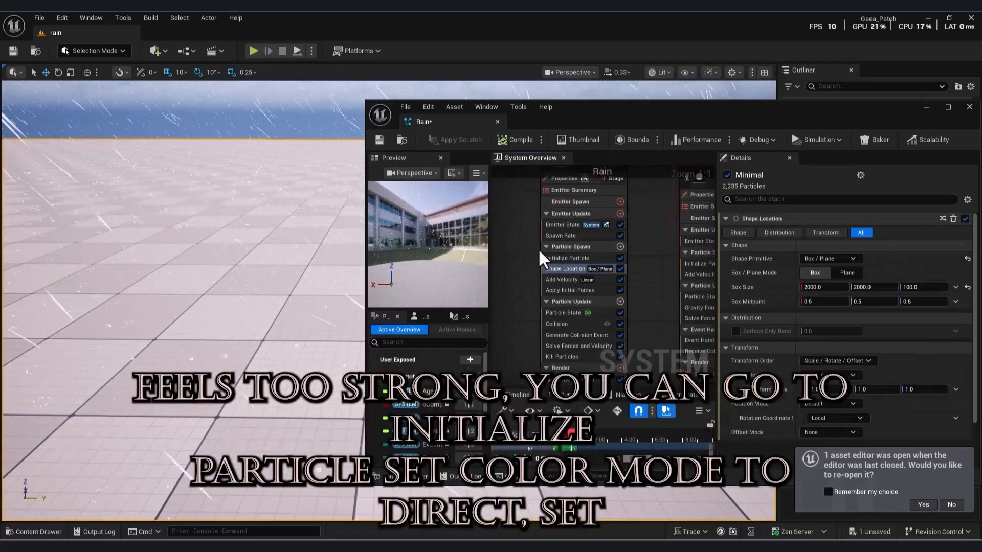
{"action": "left_click", "coordinate": [573, 258]}
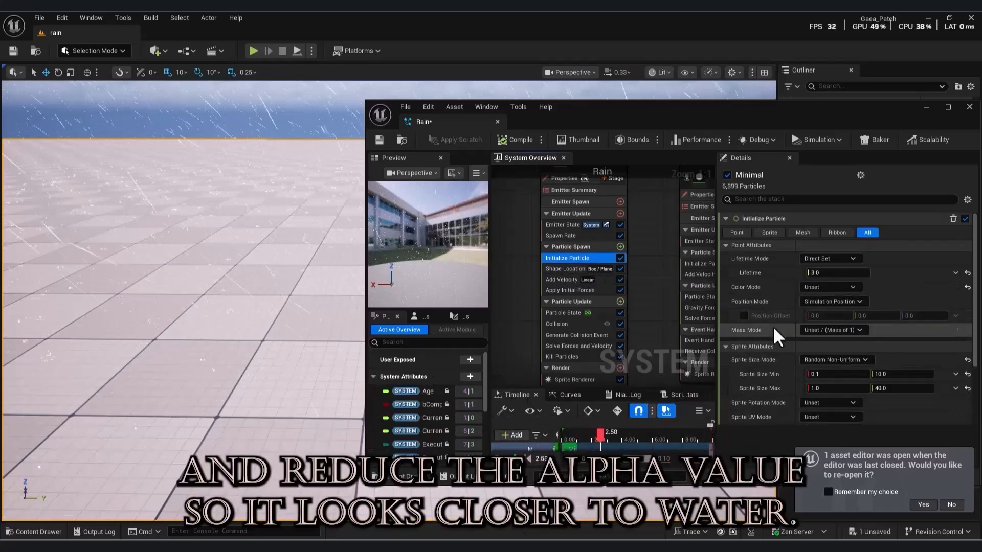
{"action": "left_click", "coordinate": [813, 285]}
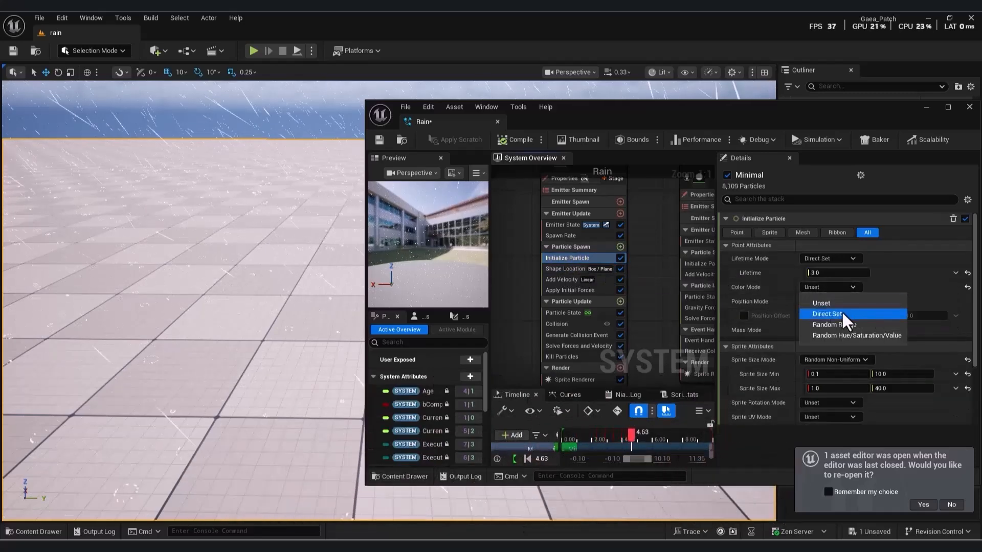
{"action": "left_click", "coordinate": [842, 313]}
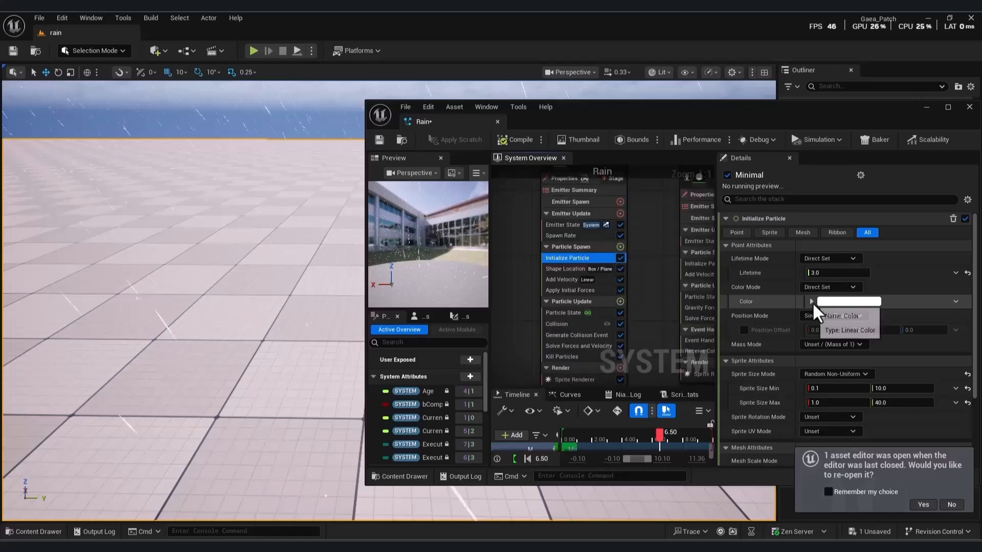
- Reduce the rain particles' color Alpha to 0.1 and check the fainter rain in the level
{"action": "left_click", "coordinate": [812, 302]}
{"action": "left_click", "coordinate": [858, 350]}
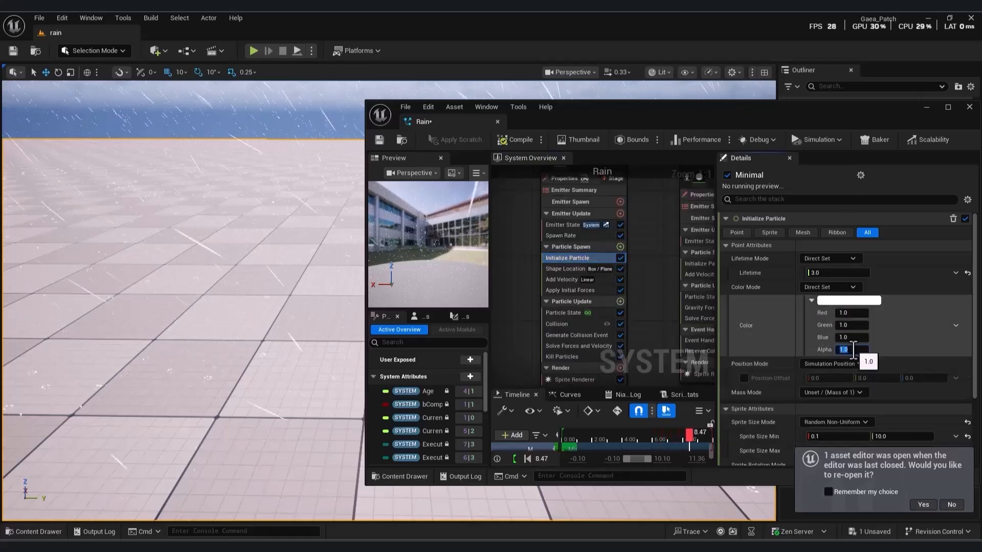
{"action": "type", "text": "0"}
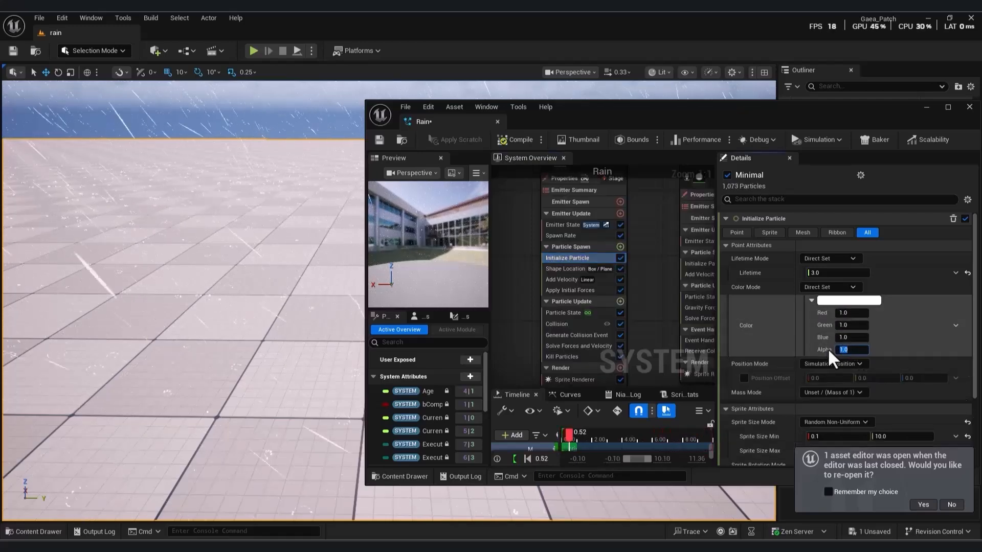
{"action": "type", "text": ".1"}
{"action": "key", "text": "Return"}
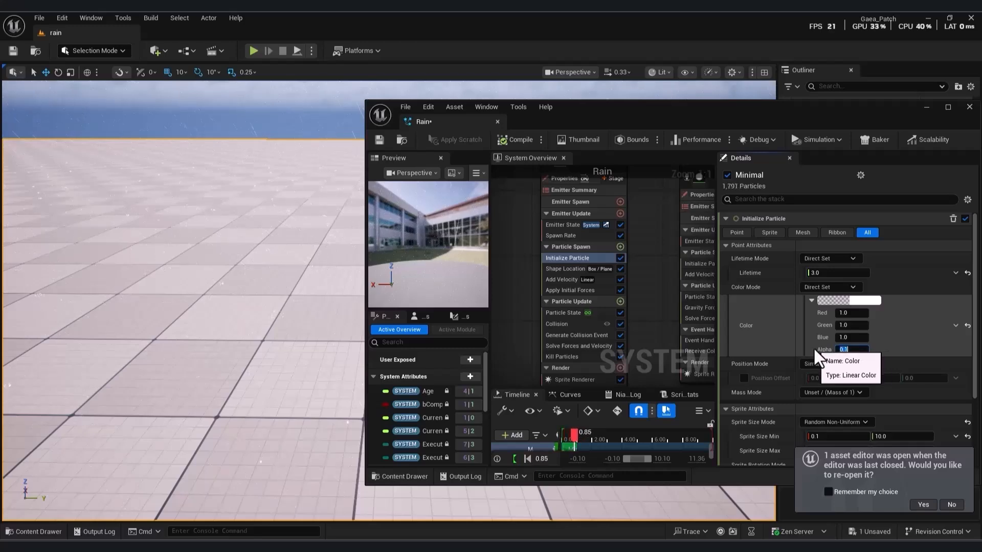
{"action": "right_click_drag", "start_coordinate": [273, 250], "coordinate": [290, 221]}
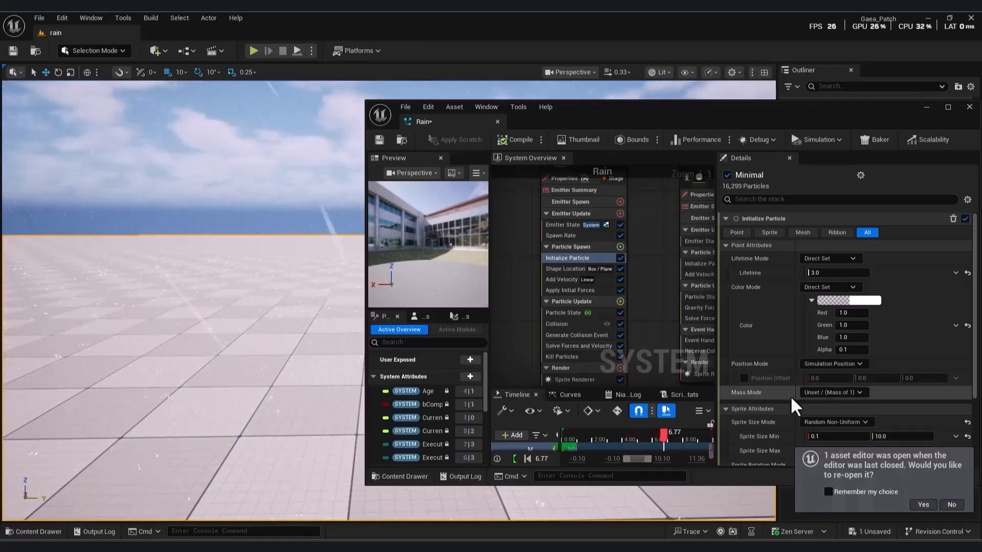
- In the splash emitter's Initialize Particle module, set Color Mode to Direct Set with Alpha 0.2, and check the effect in the level
{"action": "right_click_drag", "start_coordinate": [638, 325], "coordinate": [594, 322]}
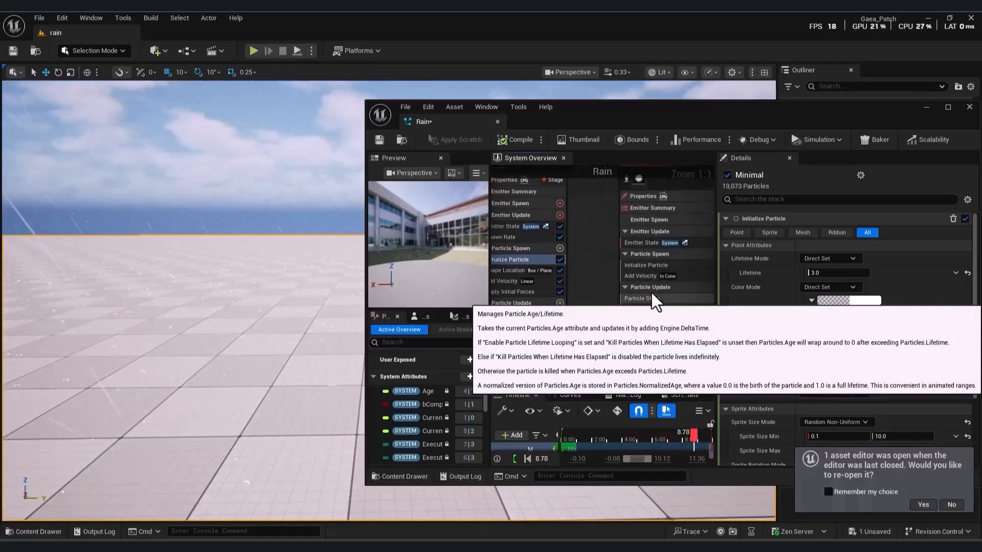
{"action": "left_click", "coordinate": [644, 264]}
{"action": "left_click", "coordinate": [820, 288]}
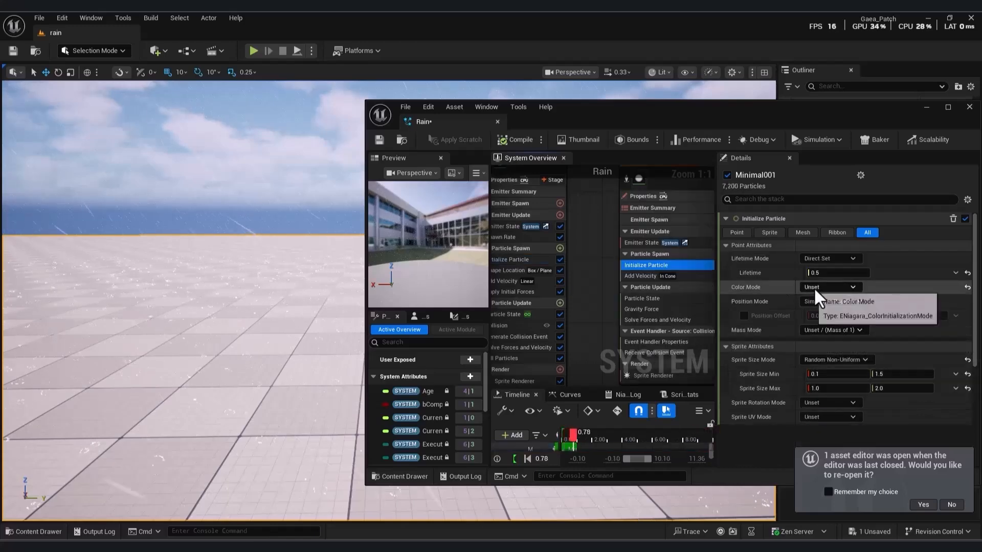
{"action": "left_click", "coordinate": [837, 313]}
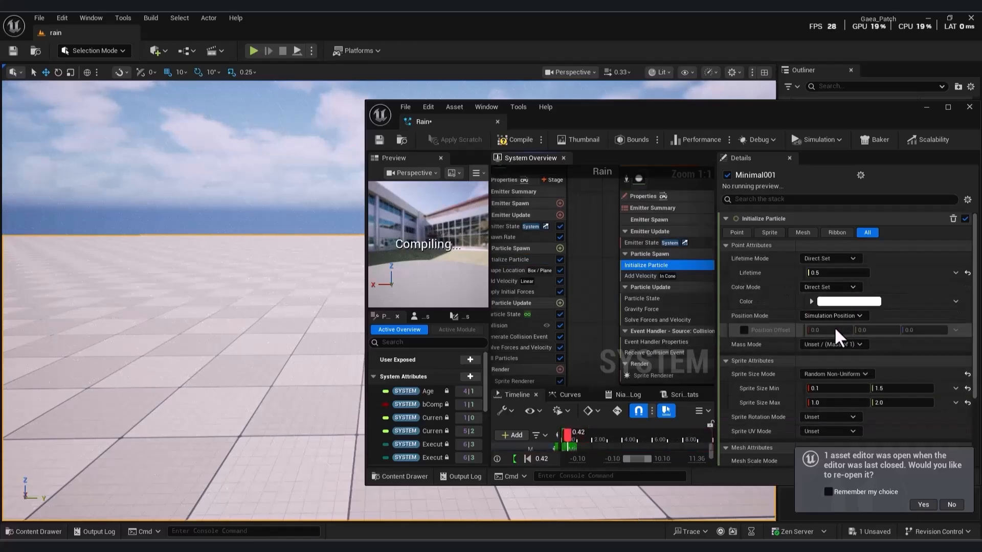
{"action": "type", "text": "0.2"}
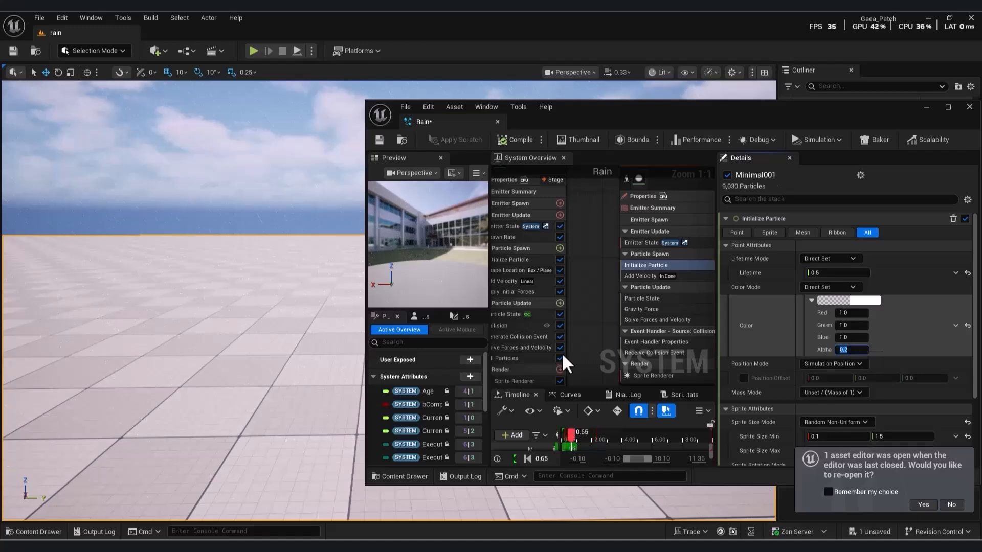
{"action": "key", "text": "Return"}
{"action": "right_click_drag", "start_coordinate": [292, 368], "coordinate": [128, 353]}
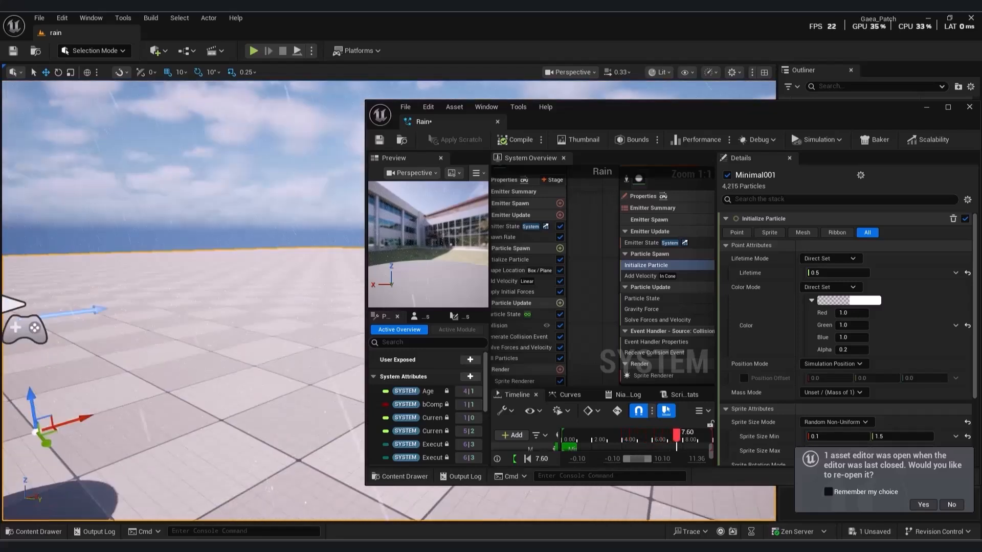